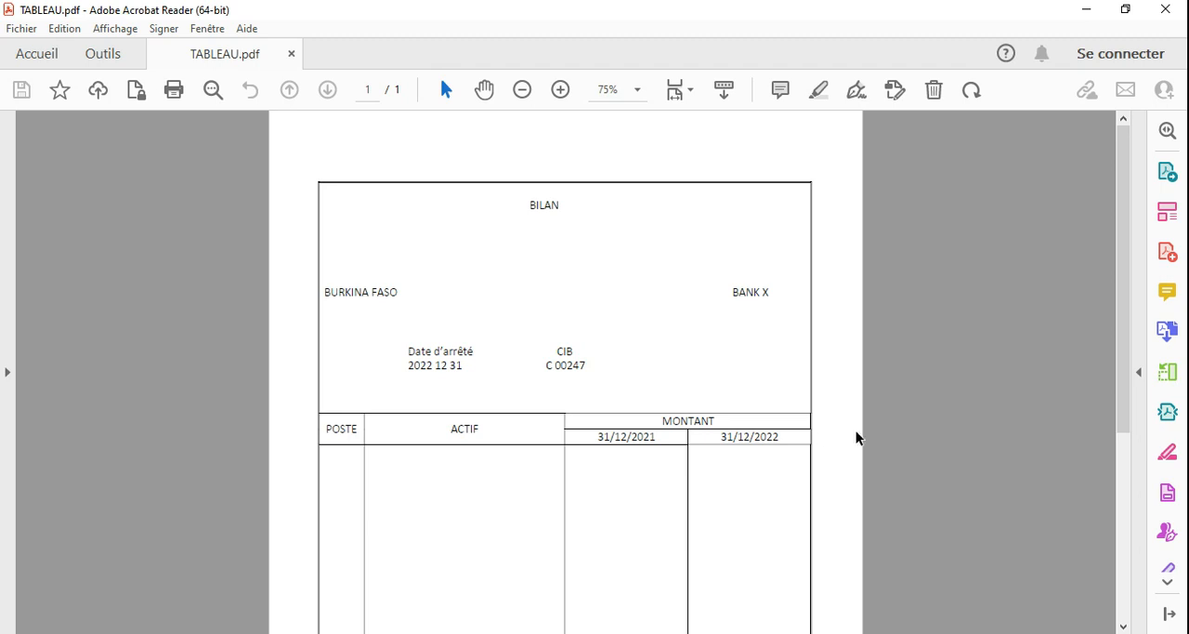
- Review the BILAN table in TABLEAU.pdf, switch to Word and insert a table of 4 columns and 5 rows
{"action": "left_click_drag", "start_coordinate": [1125, 314], "coordinate": [1108, 405]}
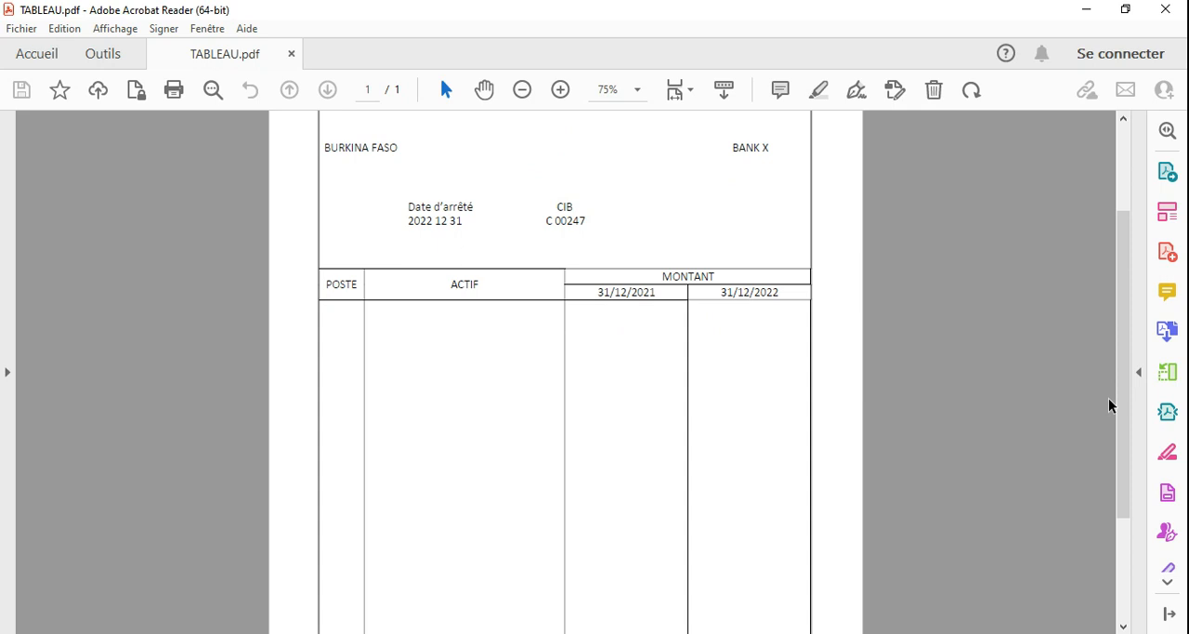
{"action": "left_click_drag", "start_coordinate": [1127, 418], "coordinate": [1101, 281]}
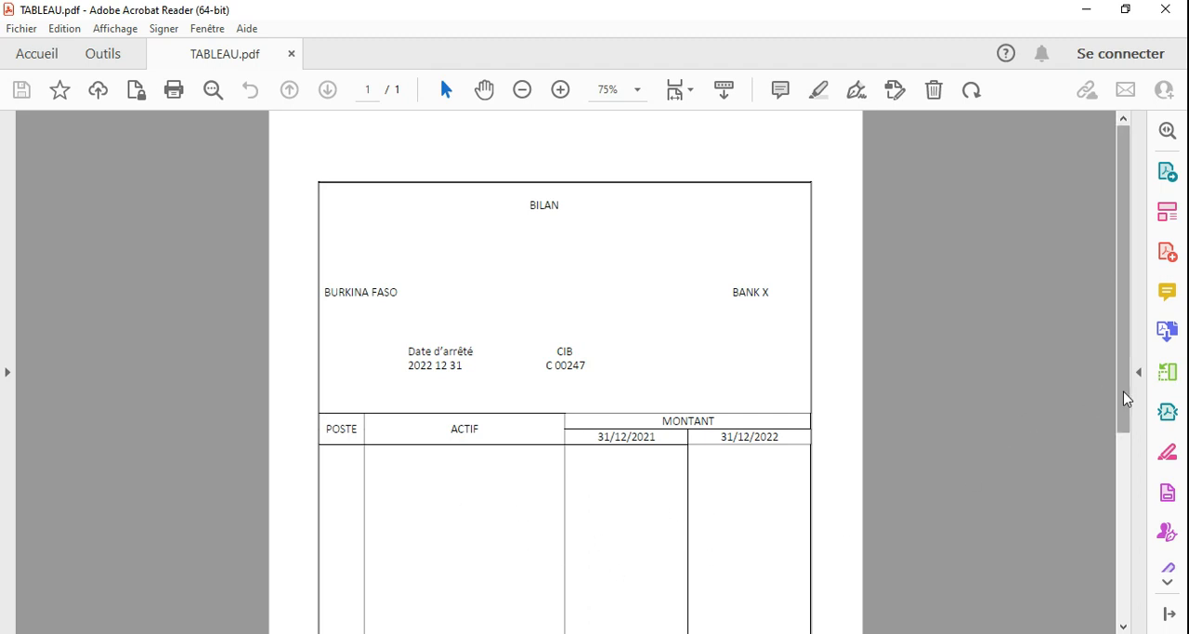
{"action": "left_click_drag", "start_coordinate": [1122, 399], "coordinate": [1122, 578]}
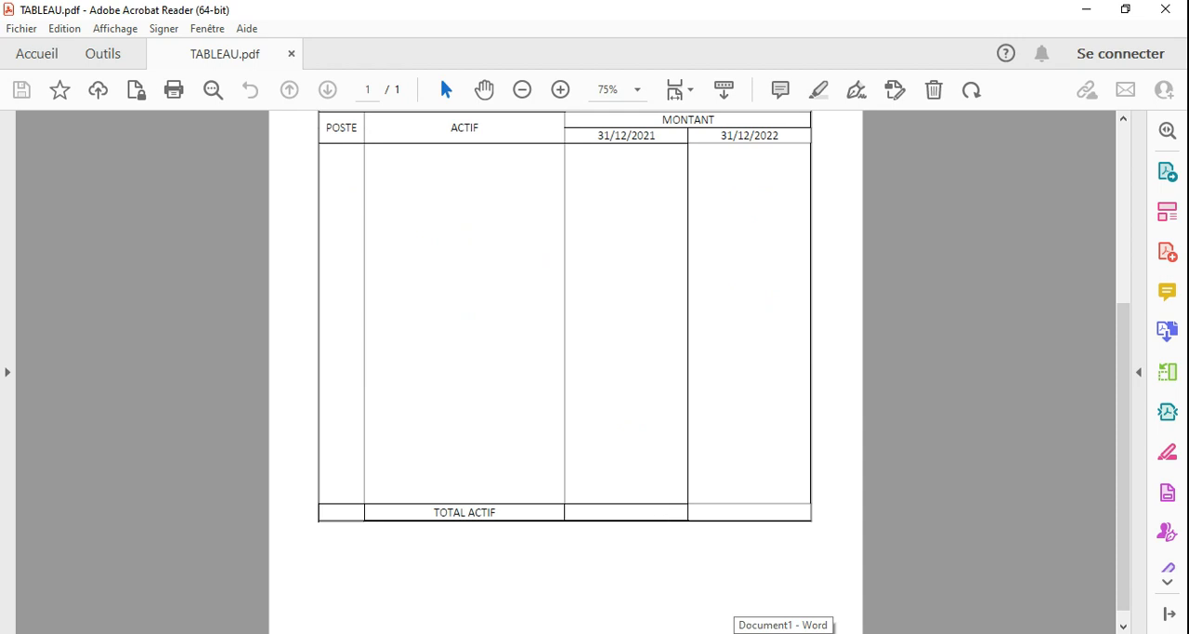
{"action": "left_click", "coordinate": [785, 632]}
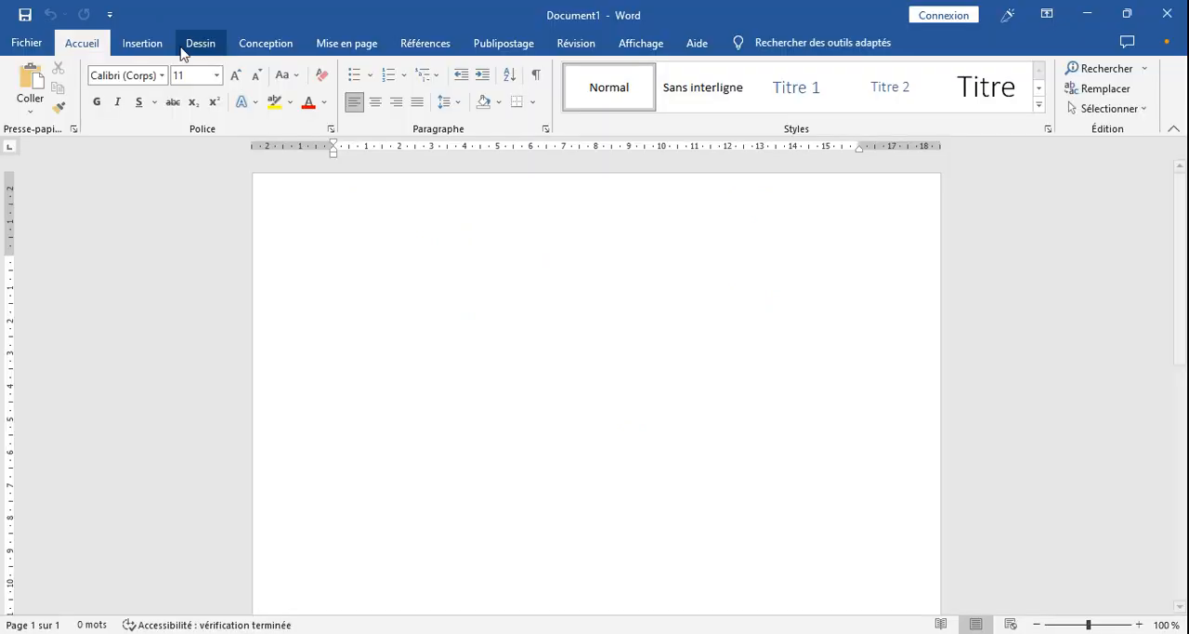
{"action": "left_click", "coordinate": [140, 44]}
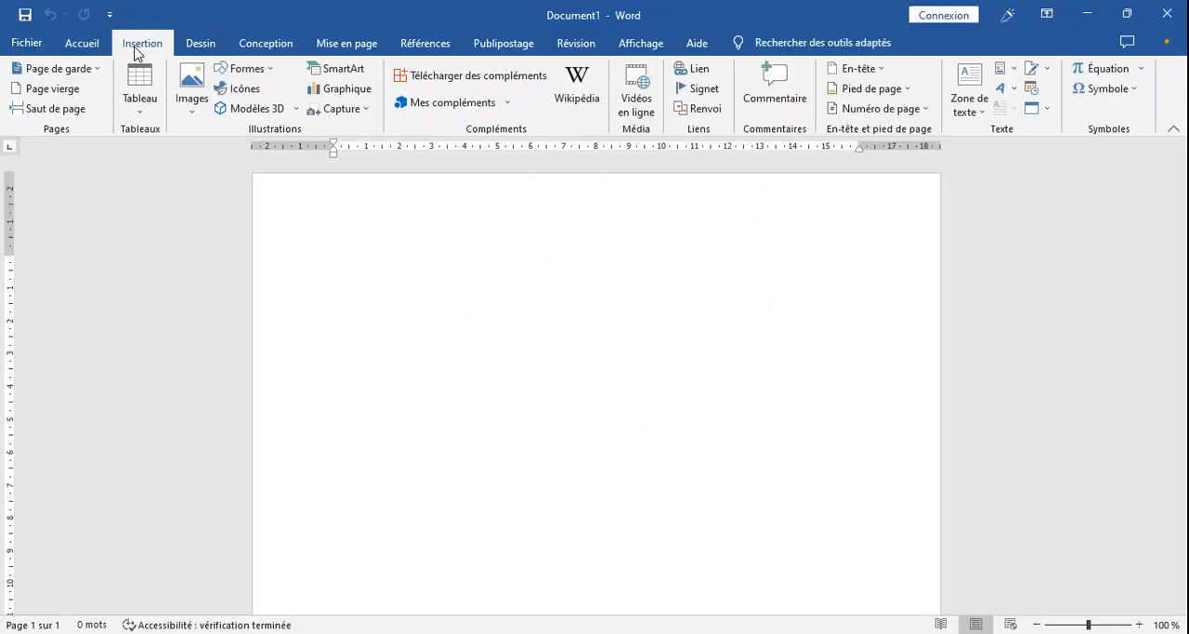
{"action": "left_click", "coordinate": [143, 111]}
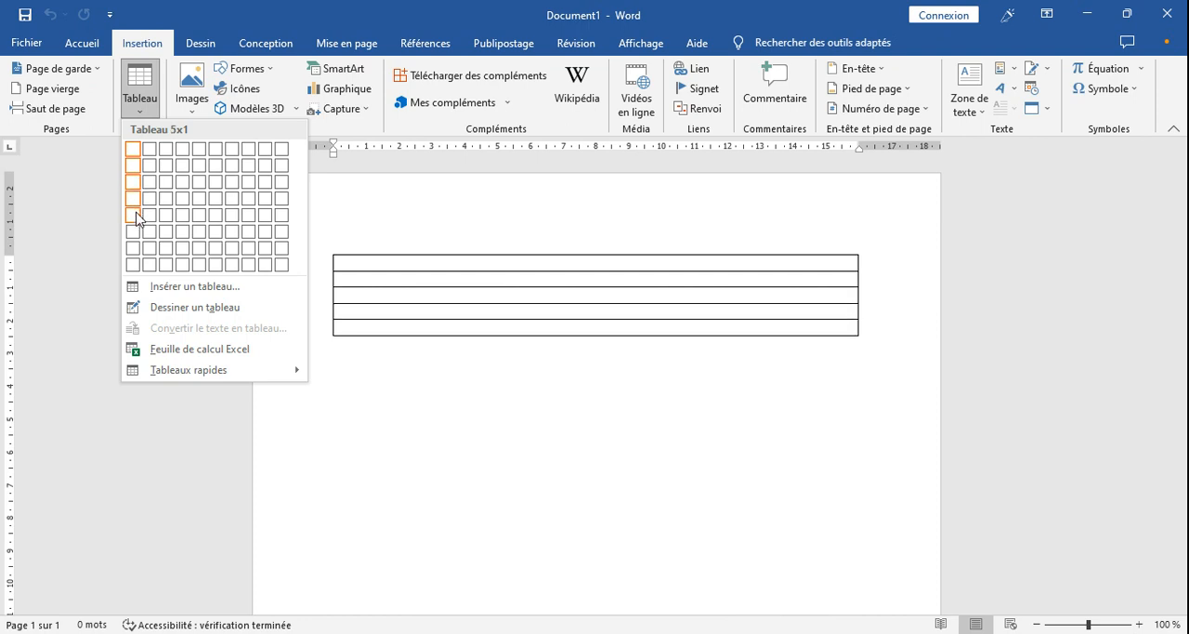
{"action": "left_click", "coordinate": [183, 215]}
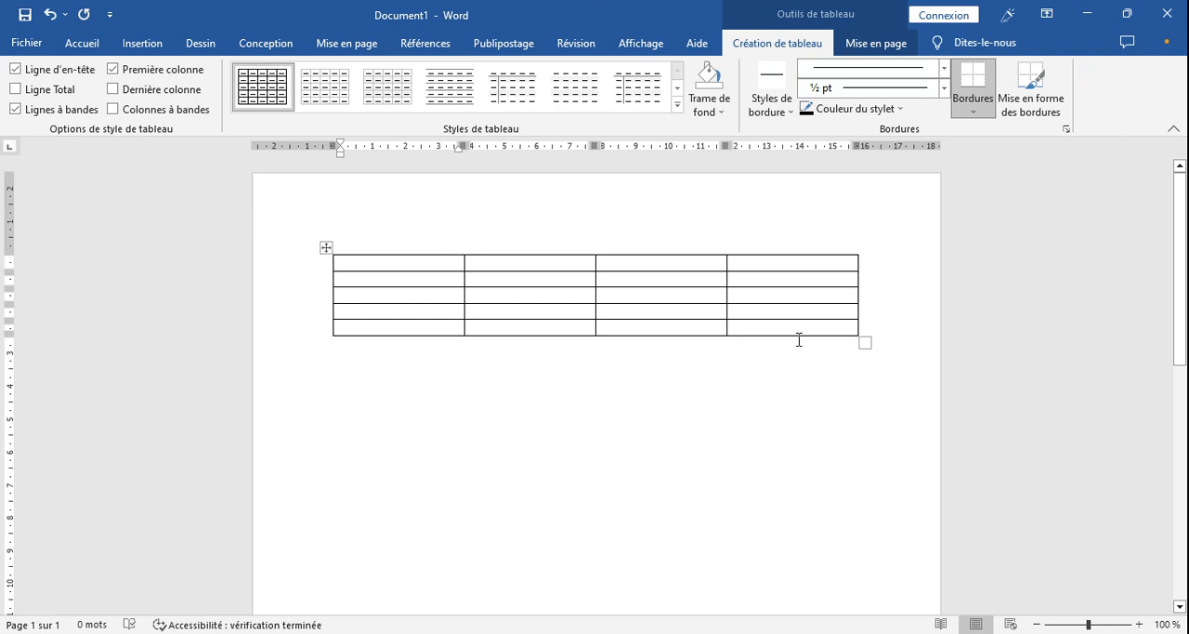
{"action": "left_click", "coordinate": [865, 344]}
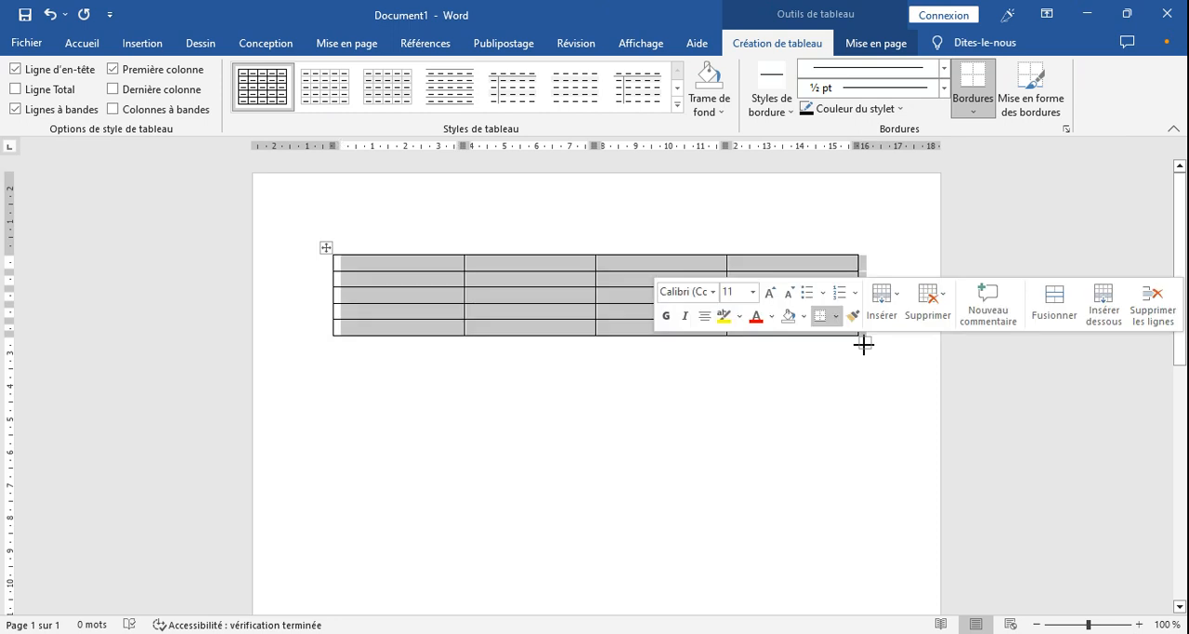
{"action": "left_click", "coordinate": [746, 363]}
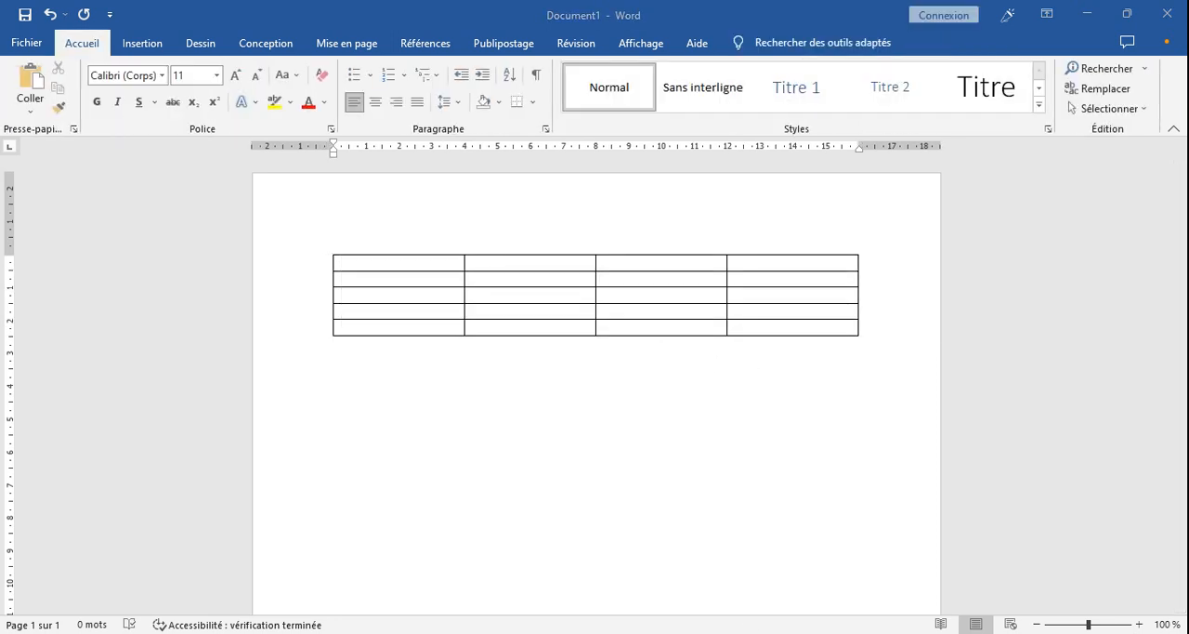
- Consult the header block in TABLEAU.pdf, return to Word and merge the four cells of the table's first row
{"action": "key", "text": "alt+Tab"}
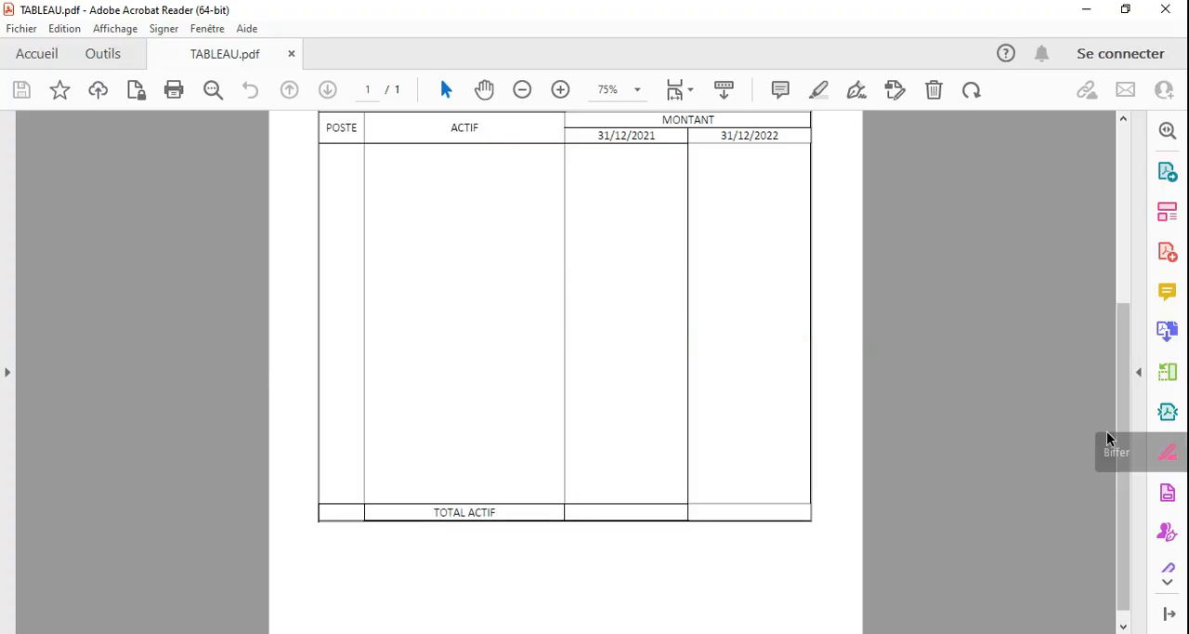
{"action": "left_click_drag", "start_coordinate": [1121, 438], "coordinate": [1110, 223]}
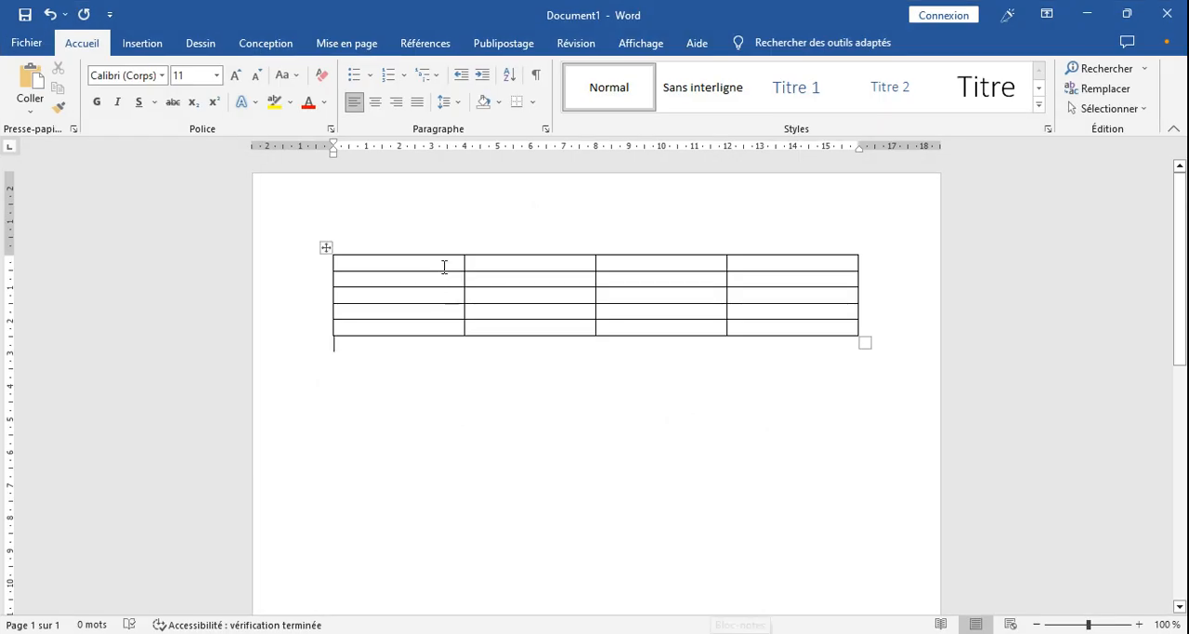
{"action": "left_click", "coordinate": [444, 265]}
{"action": "left_click_drag", "start_coordinate": [444, 266], "coordinate": [741, 275]}
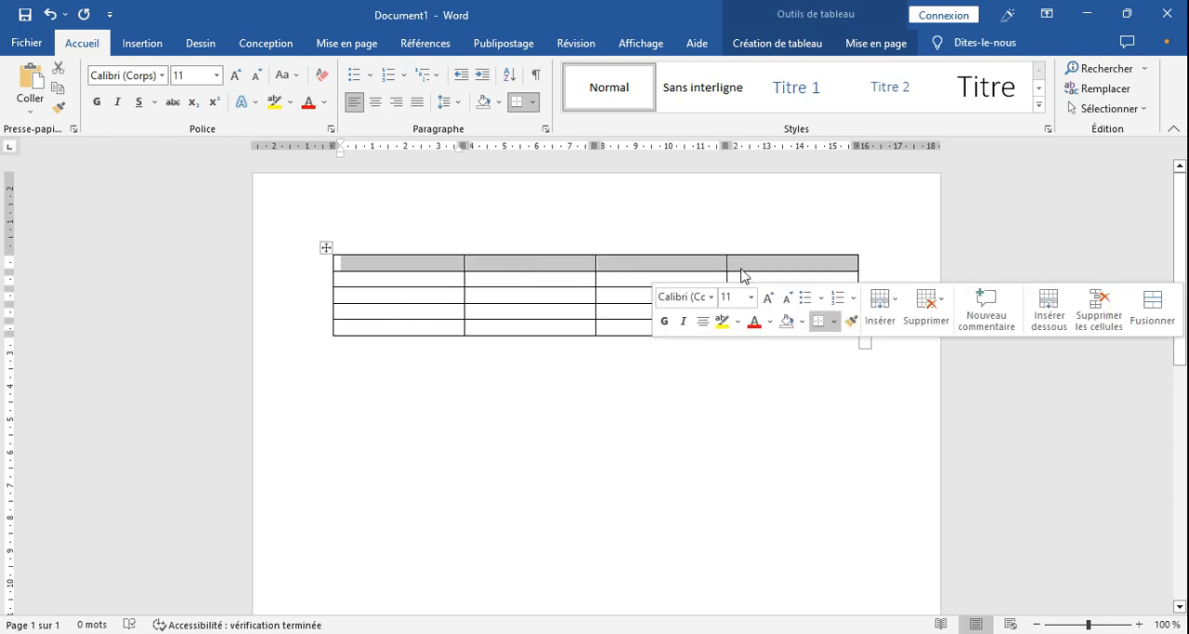
{"action": "left_click", "coordinate": [776, 43]}
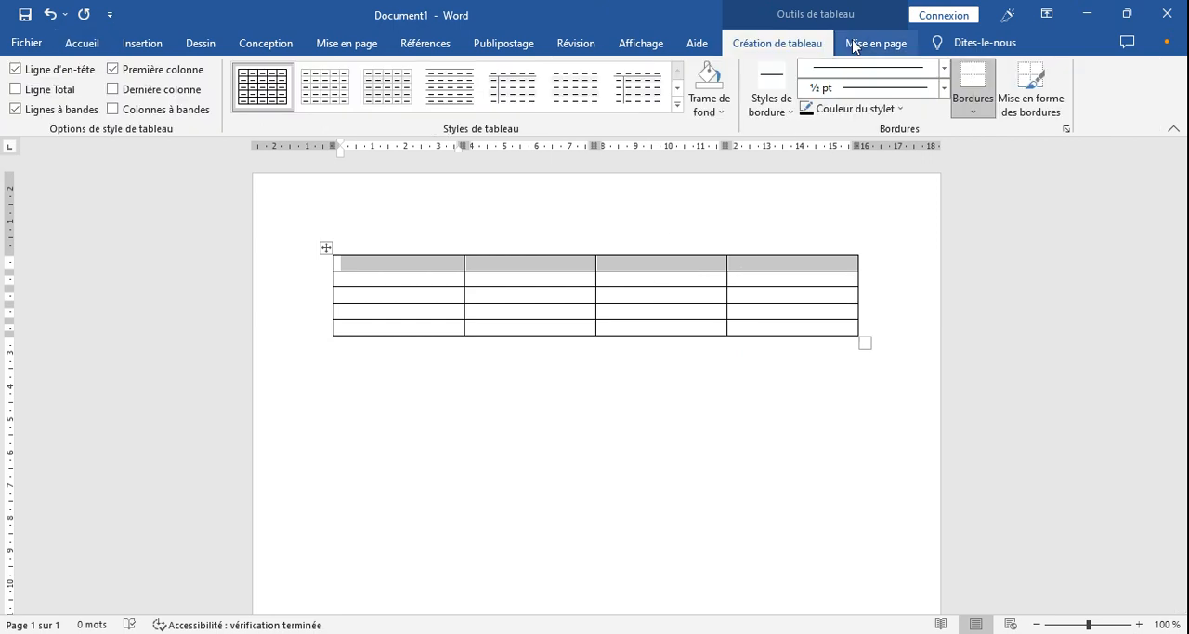
{"action": "left_click", "coordinate": [855, 45]}
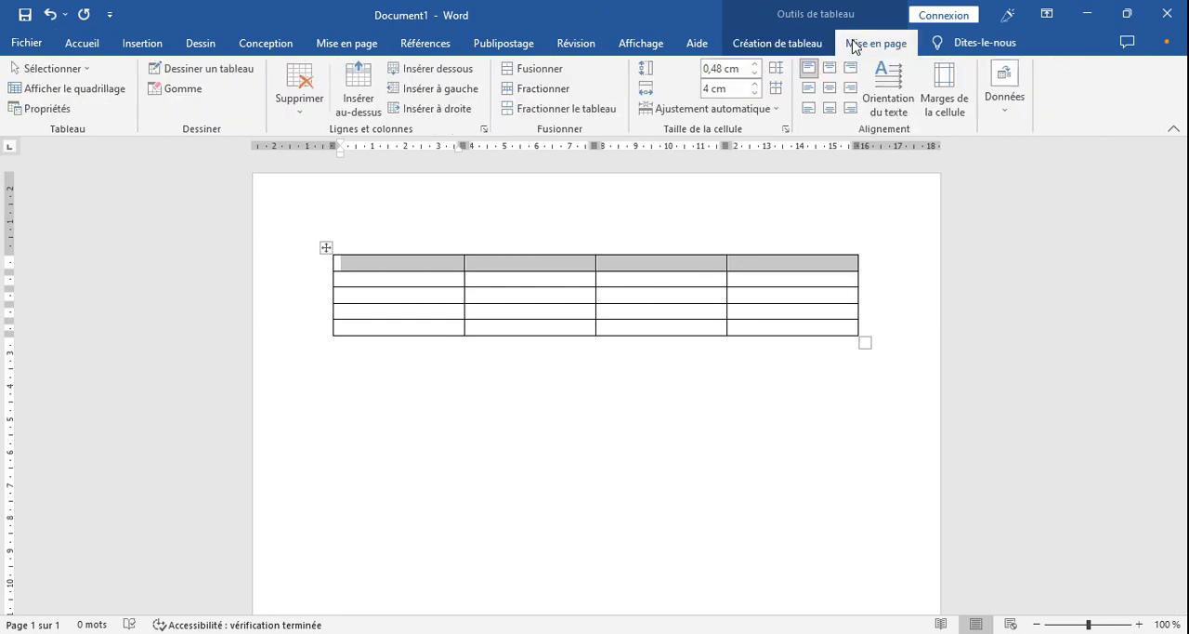
{"action": "left_click", "coordinate": [541, 74]}
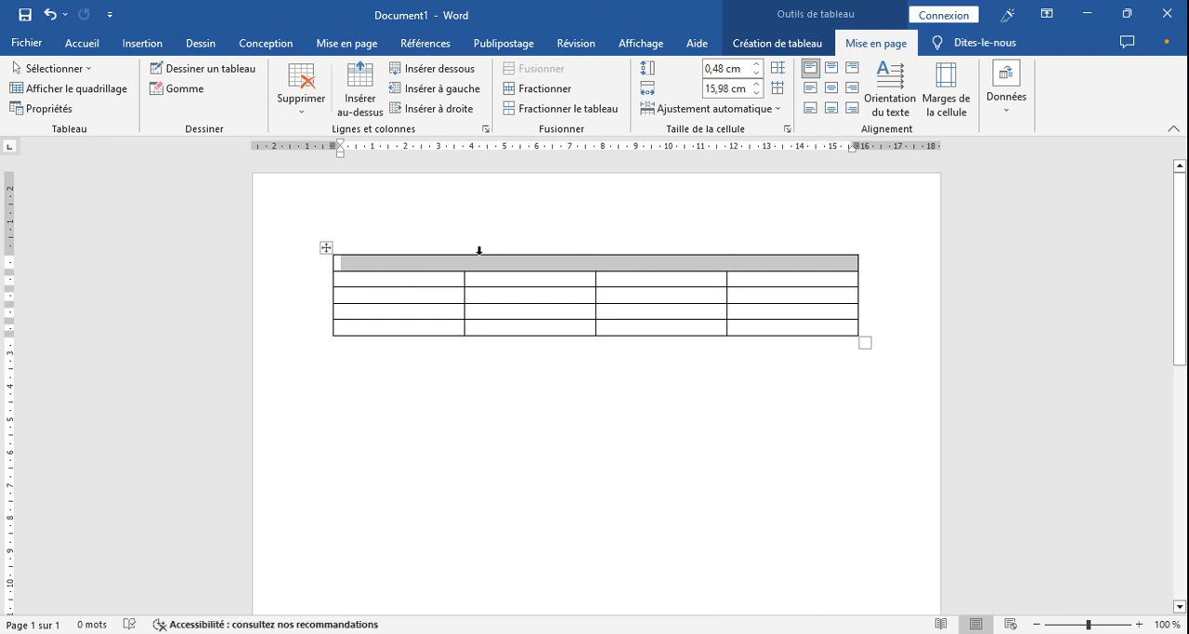
- Enlarge the merged top cell with a series of blank lines to make a tall header block
{"action": "left_click", "coordinate": [485, 269]}
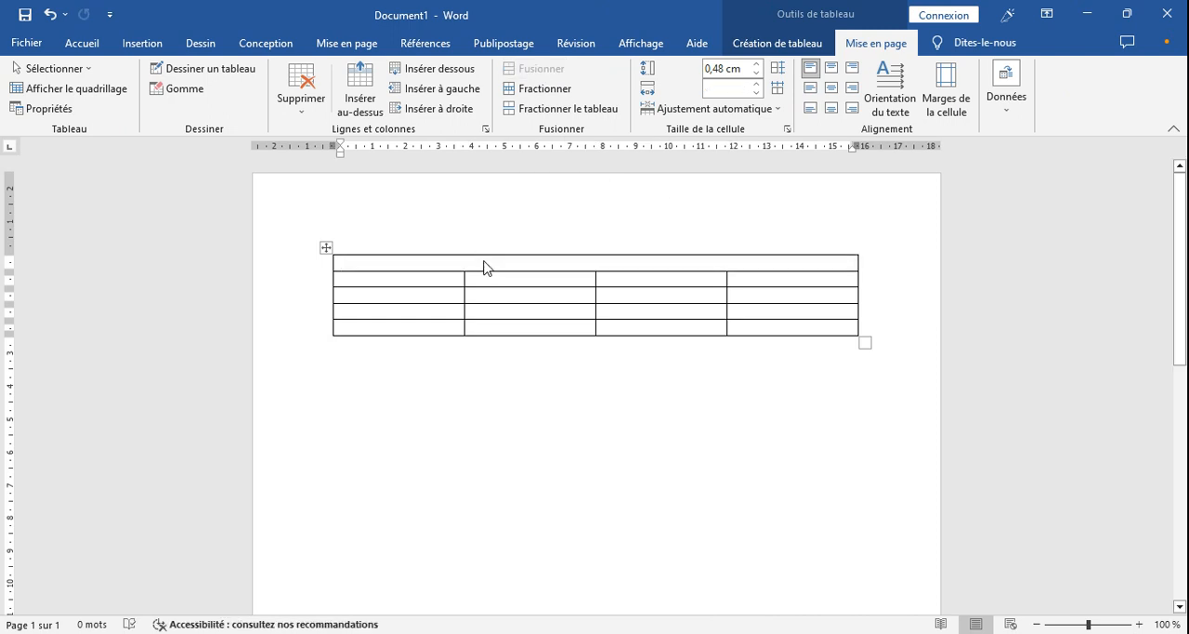
{"action": "key", "text": "Return"}
{"action": "key", "text": "Return"}
{"action": "key", "text": "Return"}
{"action": "key", "text": "Return"}
{"action": "key", "text": "Return"}
{"action": "key", "text": "Return"}
{"action": "key", "text": "Return"}
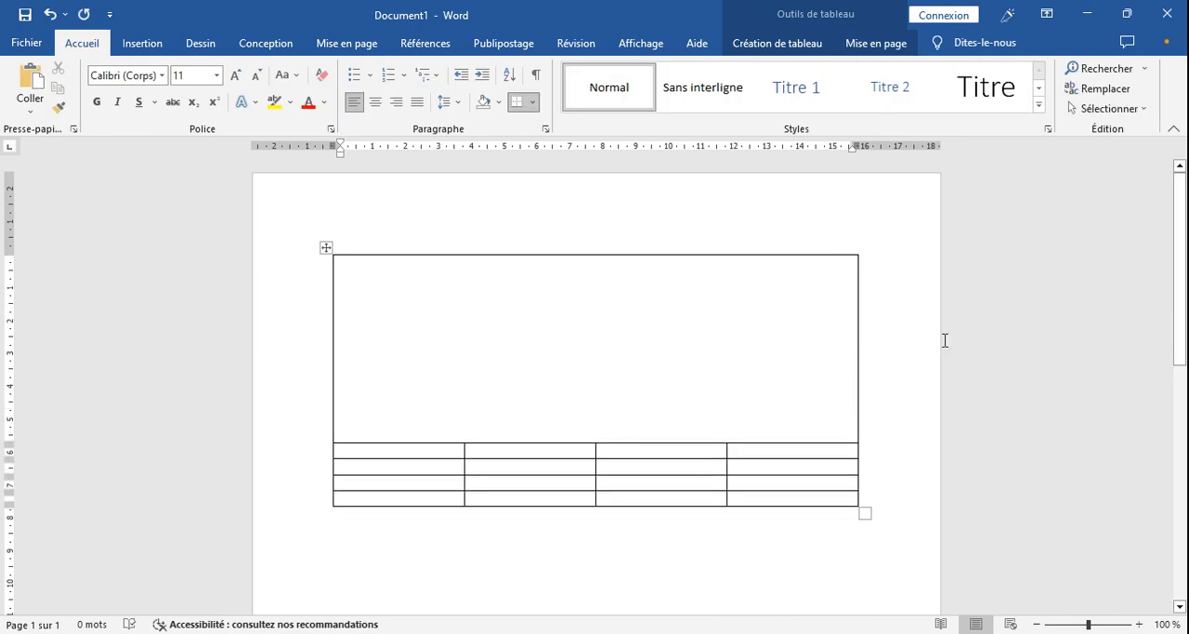
- Check the column headings in TABLEAU.pdf, return to Word and merge the first column's cells in the second and third rows
{"action": "key", "text": "alt+Tab"}
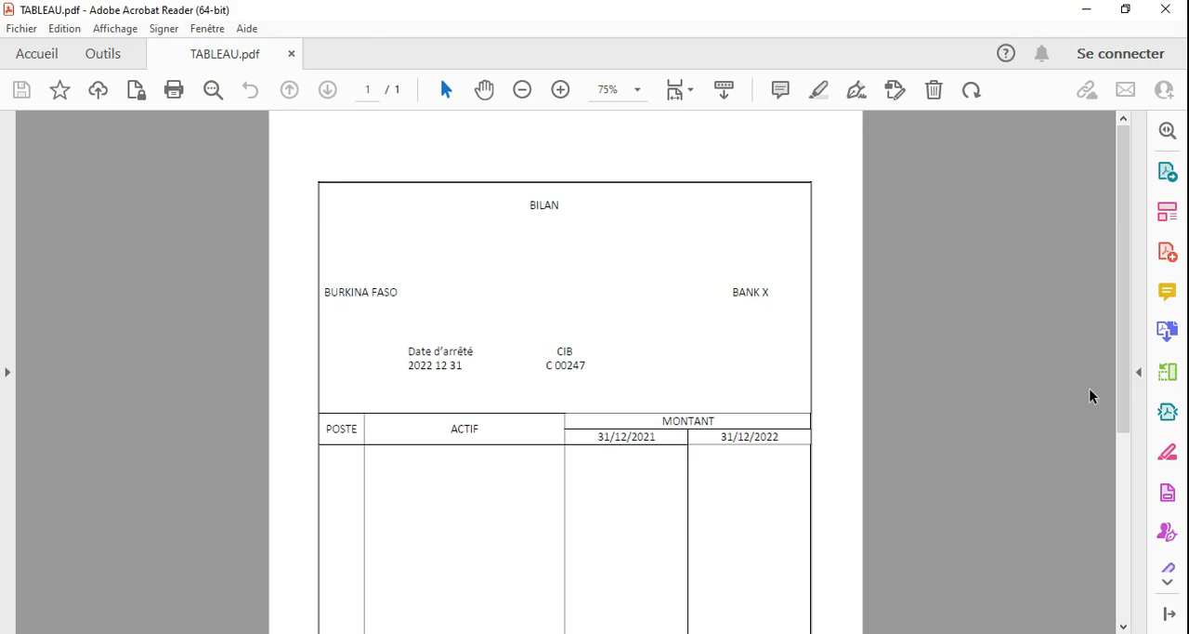
{"action": "left_click_drag", "start_coordinate": [1123, 395], "coordinate": [1125, 453]}
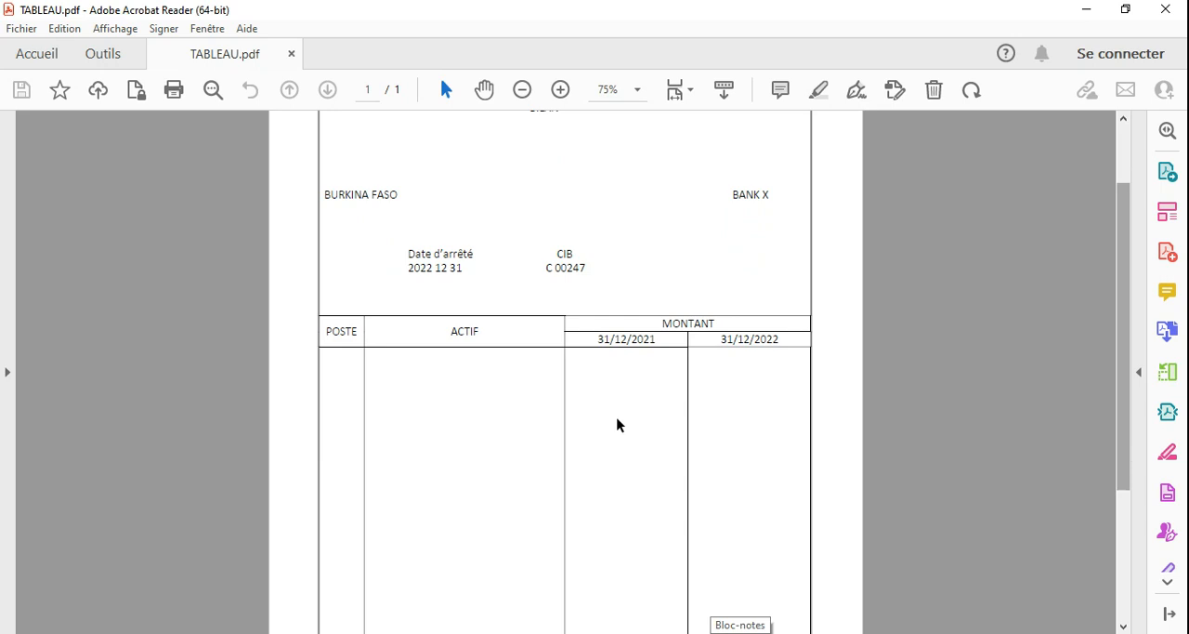
{"action": "left_click_drag", "start_coordinate": [355, 324], "coordinate": [672, 341]}
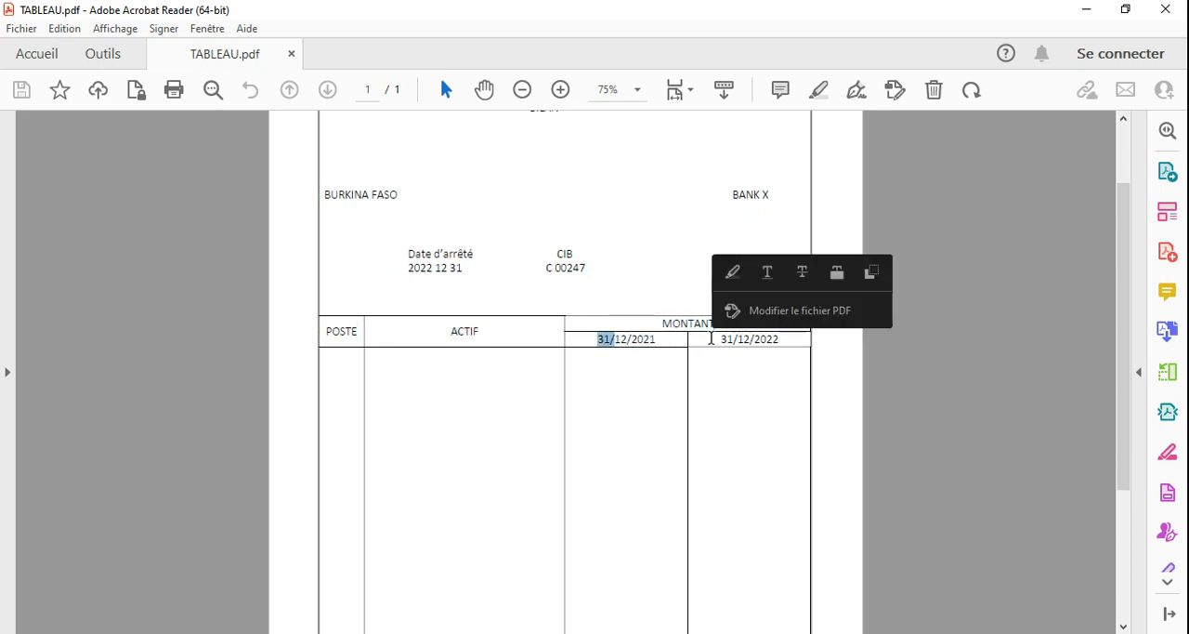
{"action": "left_click", "coordinate": [673, 340]}
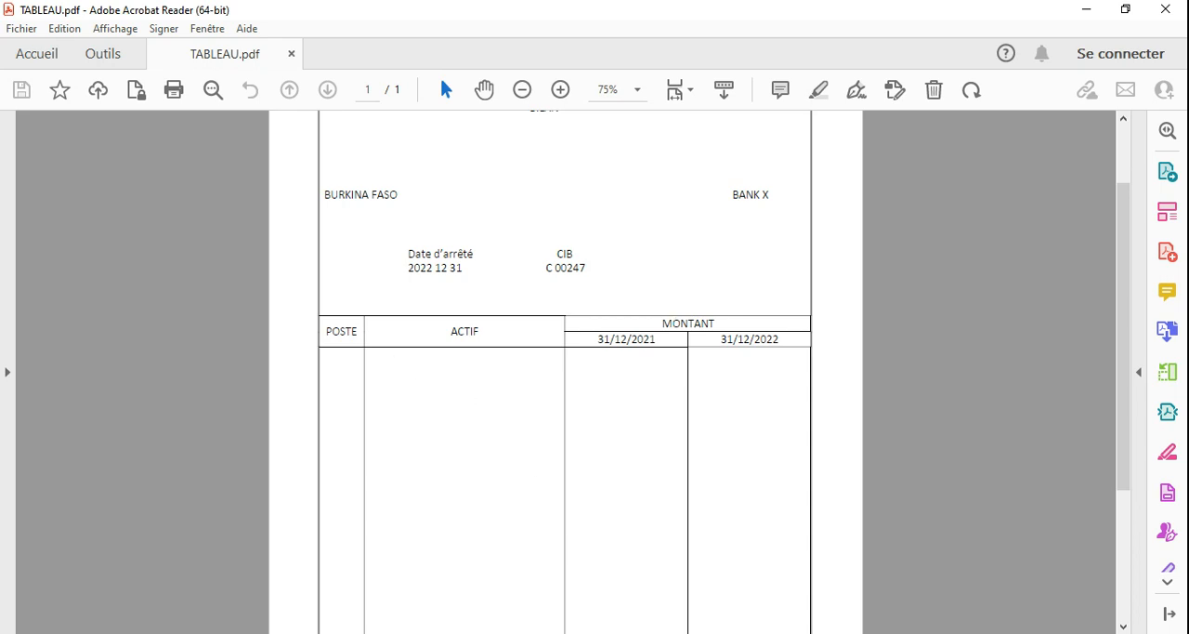
{"action": "left_click", "coordinate": [702, 633]}
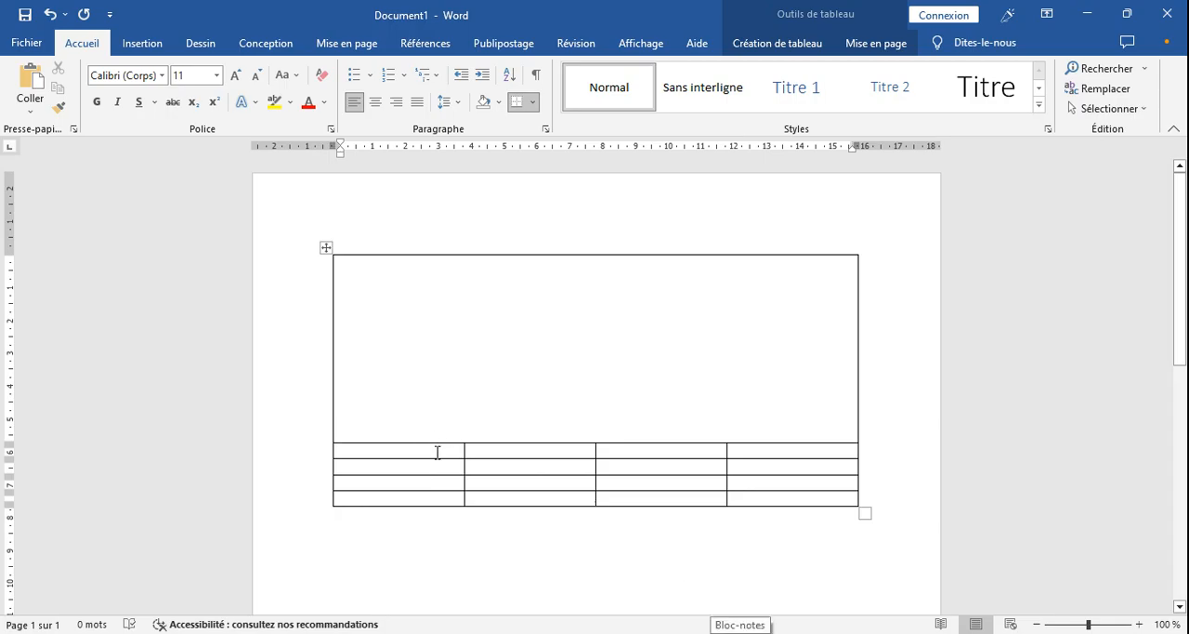
{"action": "key", "text": "Down"}
{"action": "mouse_move", "coordinate": [438, 455]}
{"action": "left_mouse_down"}
{"action": "mouse_move", "coordinate": [568, 449]}
{"action": "mouse_move", "coordinate": [644, 478]}
{"action": "mouse_move", "coordinate": [424, 462]}
{"action": "left_mouse_up"}
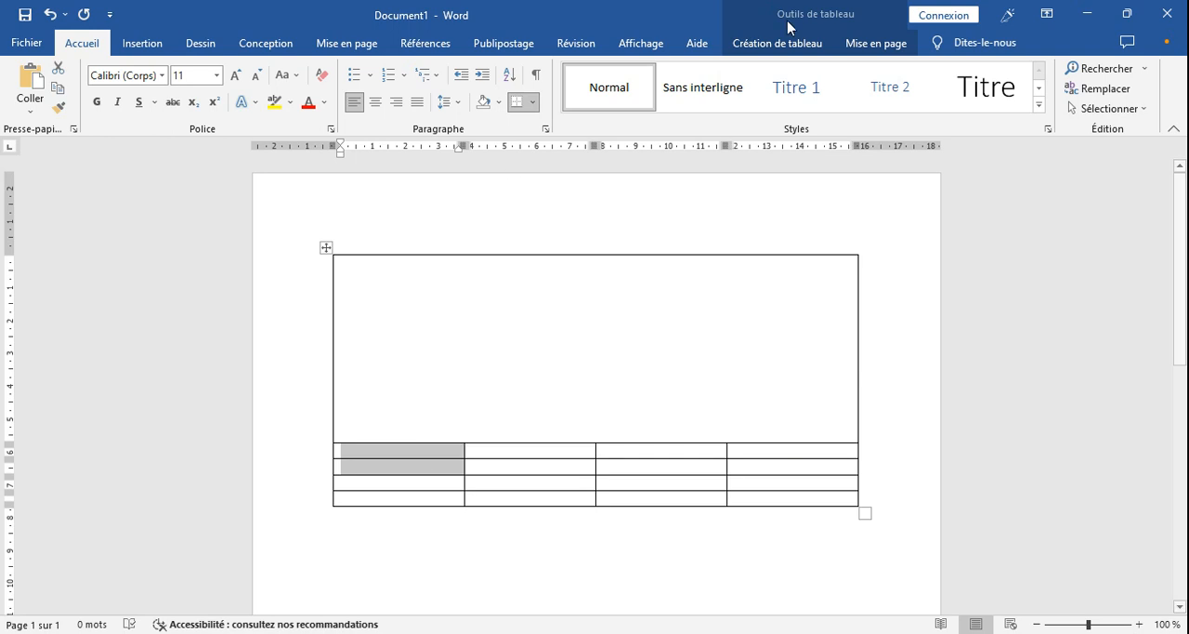
{"action": "left_click", "coordinate": [874, 43]}
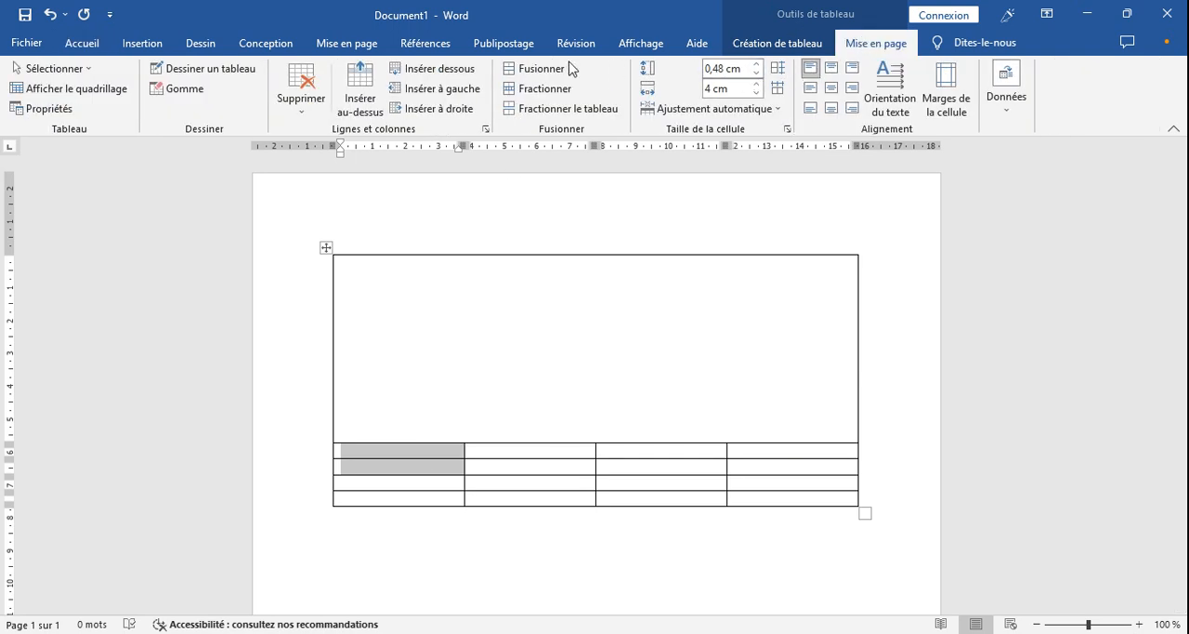
{"action": "left_click", "coordinate": [530, 68]}
- Merge the second column's cells in the second and third rows
{"action": "left_click", "coordinate": [492, 455]}
{"action": "left_click_drag", "start_coordinate": [493, 455], "coordinate": [499, 467]}
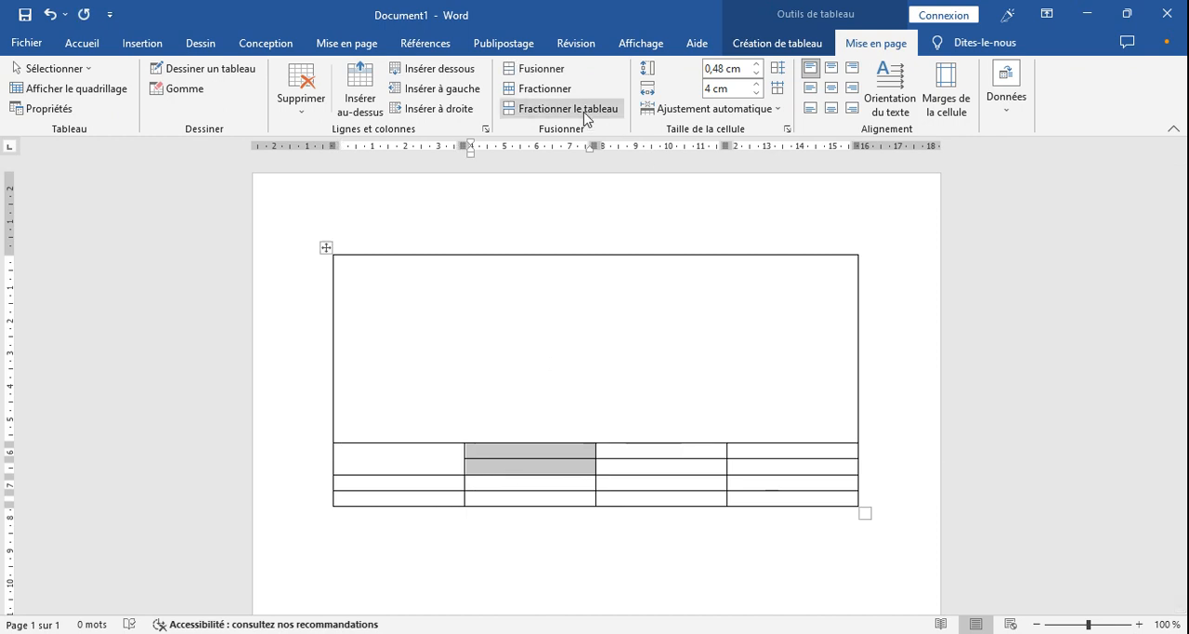
{"action": "left_click", "coordinate": [549, 72]}
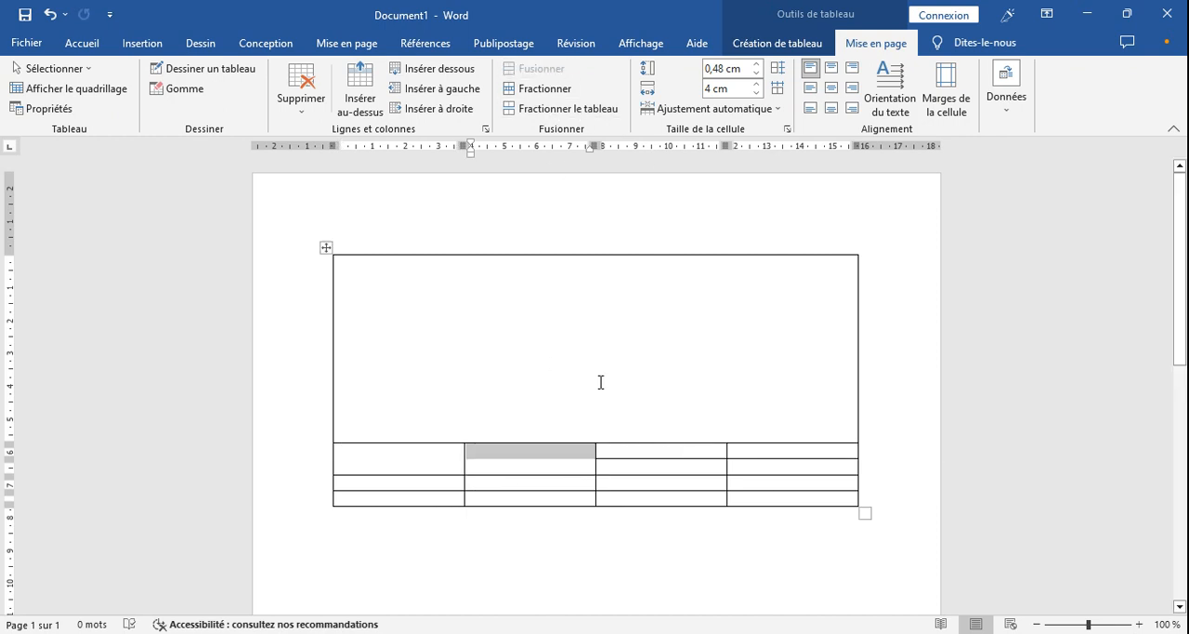
{"action": "left_click", "coordinate": [586, 467]}
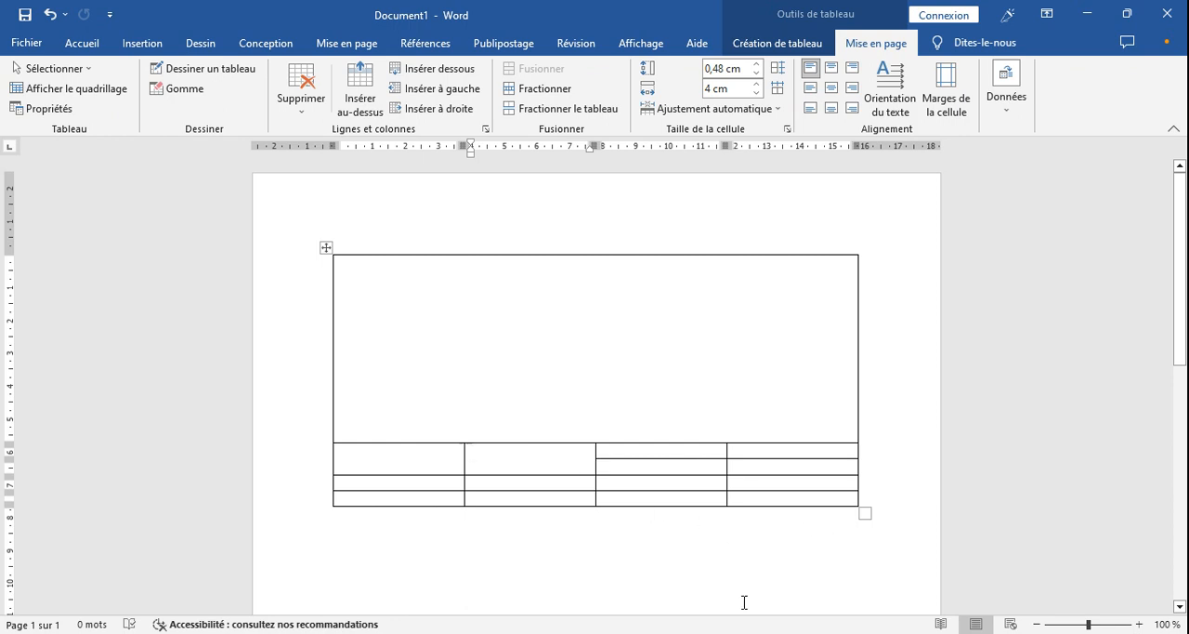
- Compare the body area in TABLEAU.pdf, return to Word and make the row below the merged heading cells taller with blank lines
{"action": "left_click", "coordinate": [769, 632]}
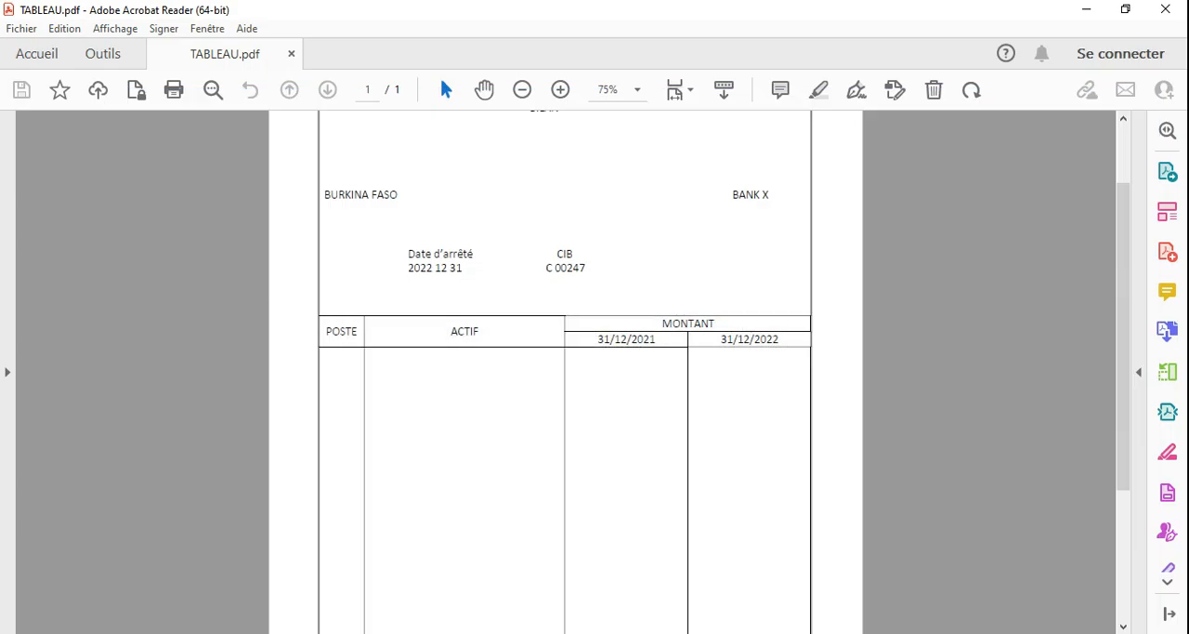
{"action": "left_click_drag", "start_coordinate": [1127, 366], "coordinate": [1133, 447]}
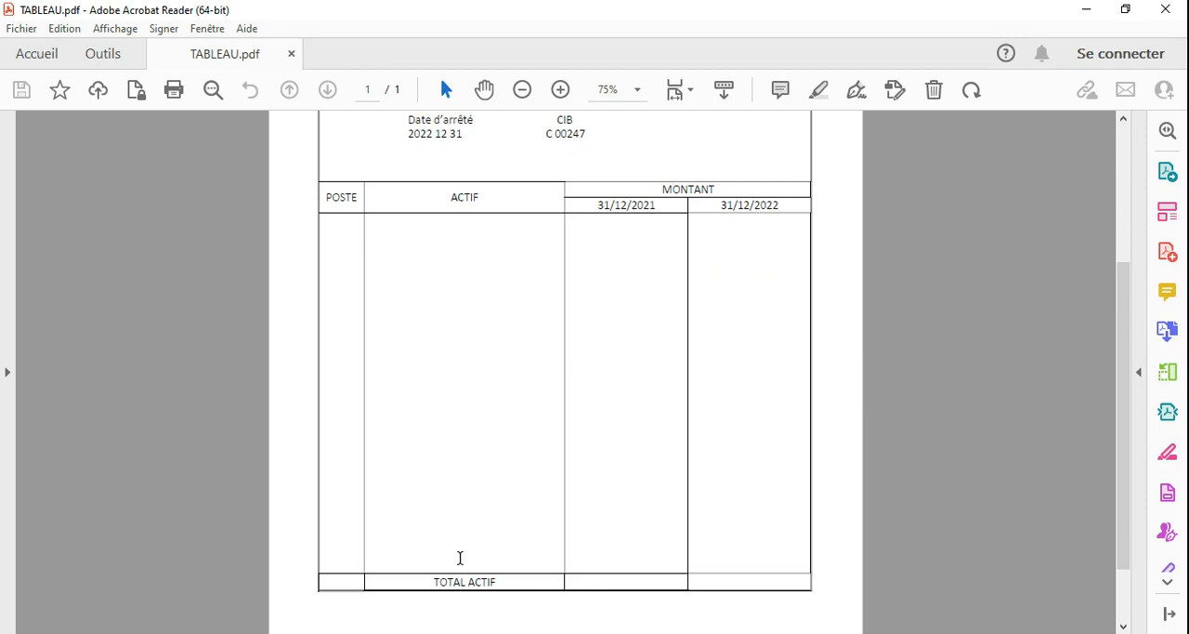
{"action": "left_click", "coordinate": [409, 631]}
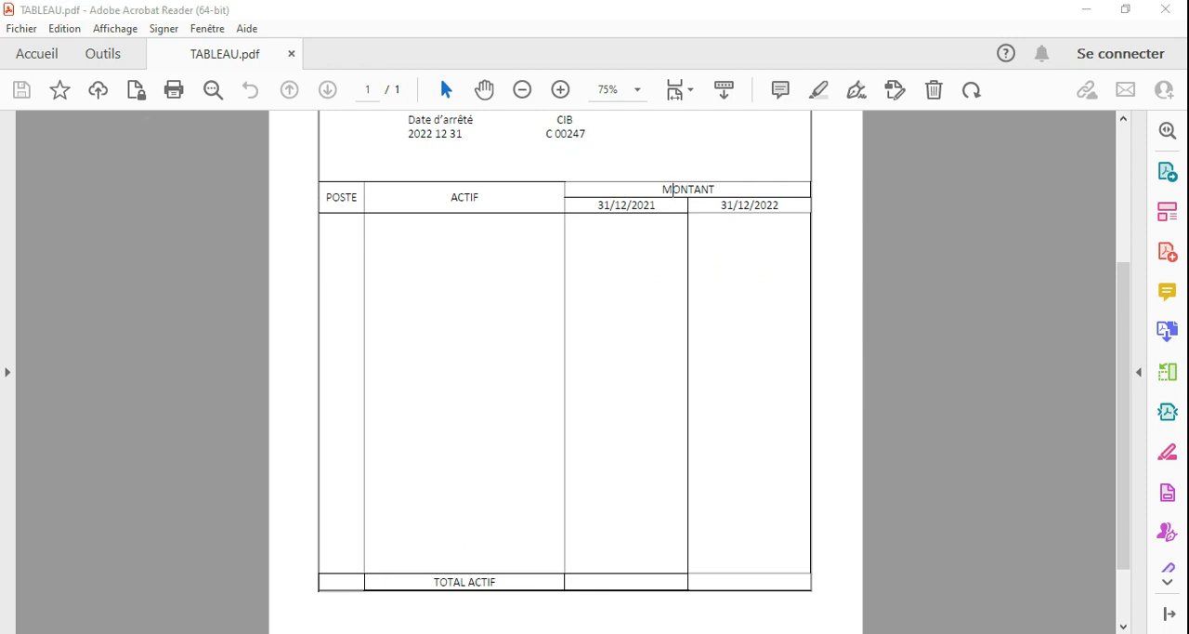
{"action": "left_click", "coordinate": [442, 482]}
{"action": "key", "text": "Return"}
{"action": "key", "text": "Return"}
{"action": "key", "text": "Return"}
{"action": "key", "text": "Return"}
{"action": "key", "text": "Return"}
{"action": "key", "text": "Return"}
{"action": "key", "text": "Return"}
{"action": "key", "text": "Return"}
{"action": "key", "text": "Return"}
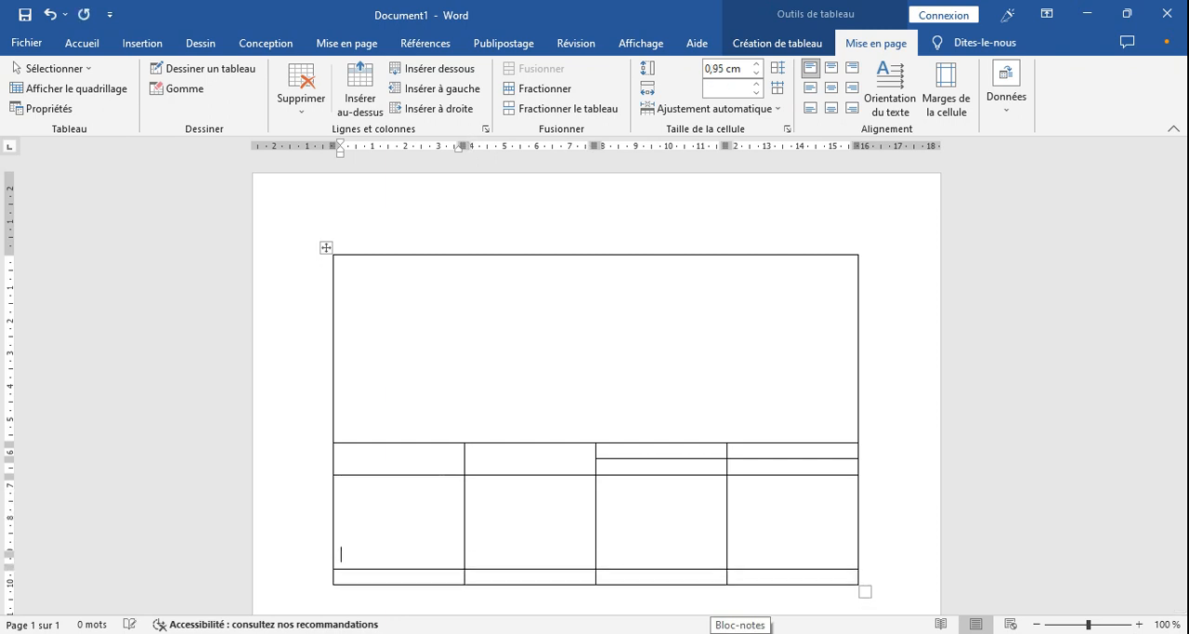
{"action": "key", "text": "Return"}
{"action": "key", "text": "Return"}
{"action": "key", "text": "Return"}
{"action": "key", "text": "Return"}
{"action": "key", "text": "Return"}
{"action": "key", "text": "Return"}
{"action": "key", "text": "Return"}
{"action": "key", "text": "Return"}
{"action": "key", "text": "Return"}
{"action": "key", "text": "Return"}
{"action": "key", "text": "Return"}
{"action": "key", "text": "Return"}
- Set the height of the tall body row to 11 cm
{"action": "left_click", "coordinate": [727, 69]}
{"action": "type", "text": "11"}
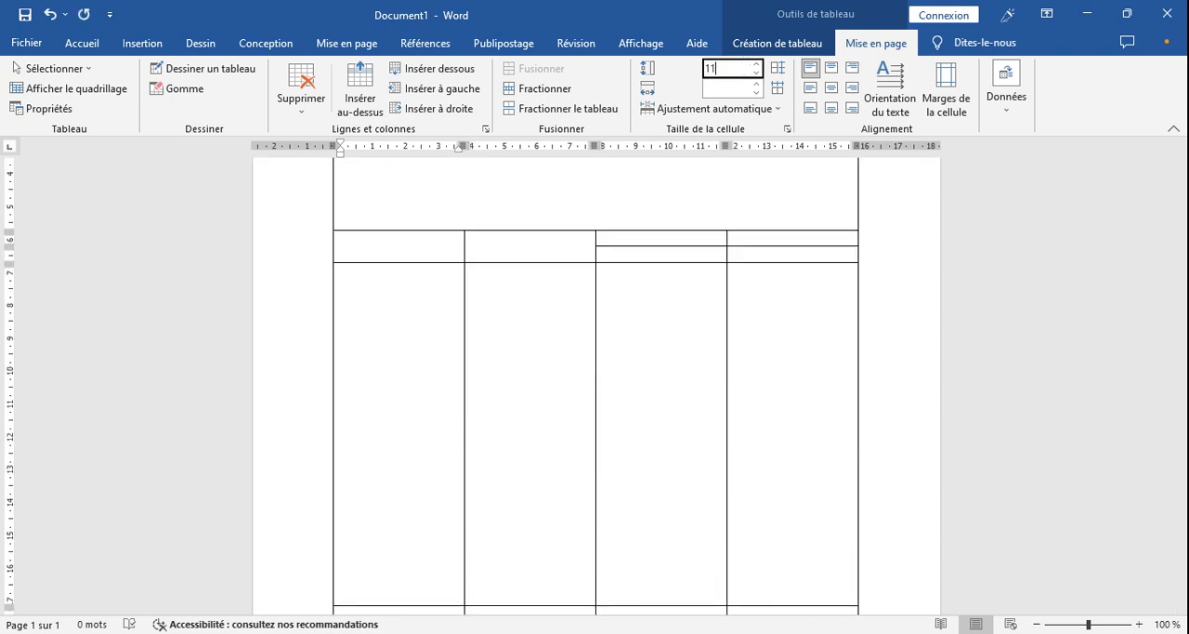
{"action": "key", "text": "Return"}
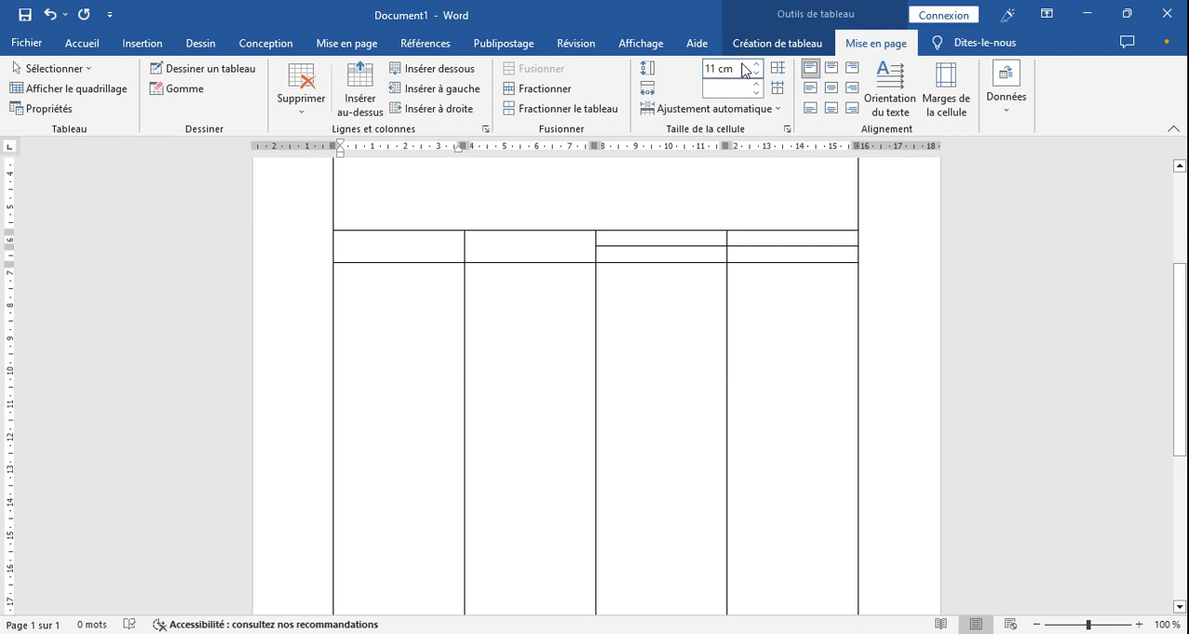
- Set the height of the tall body row to 5 cm
{"action": "left_click", "coordinate": [714, 67]}
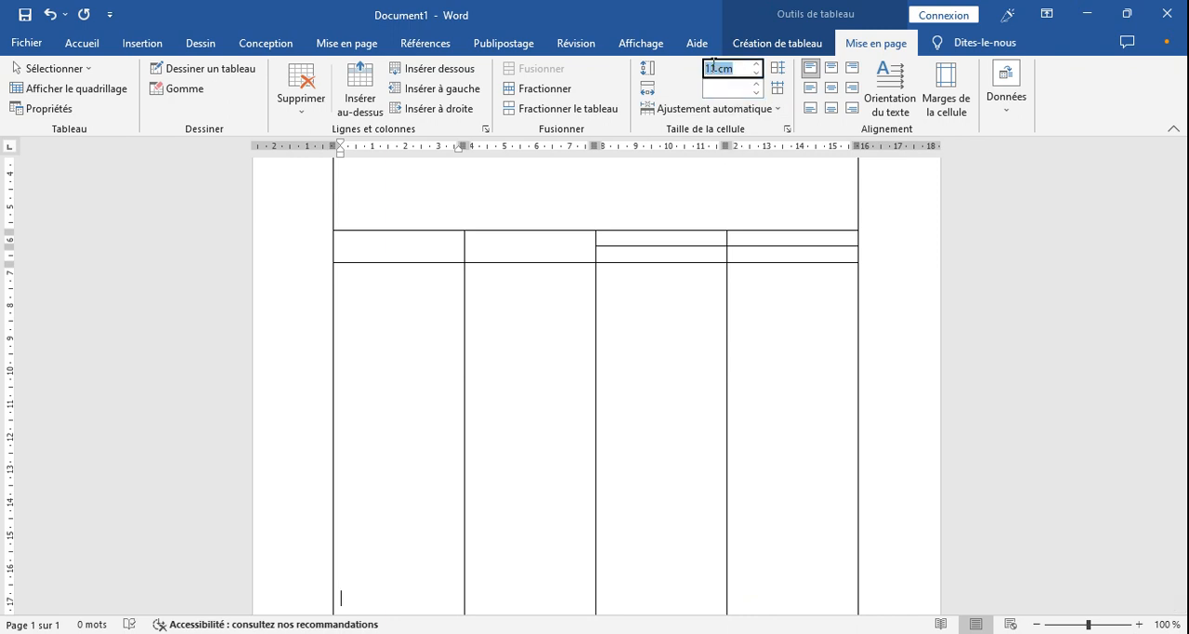
{"action": "type", "text": "5"}
{"action": "key", "text": "Return"}
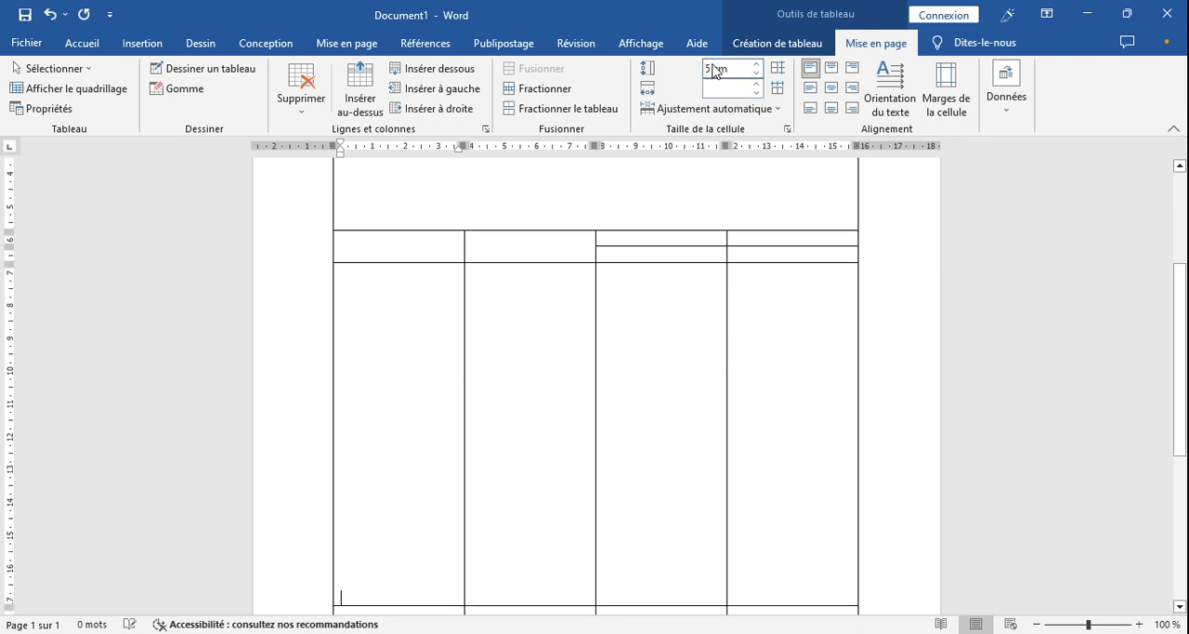
- Set the height of the tall body row to 15 cm
{"action": "mouse_move", "coordinate": [1178, 366]}
{"action": "left_mouse_down"}
{"action": "mouse_move", "coordinate": [1186, 399]}
{"action": "mouse_move", "coordinate": [1185, 381]}
{"action": "left_mouse_up"}
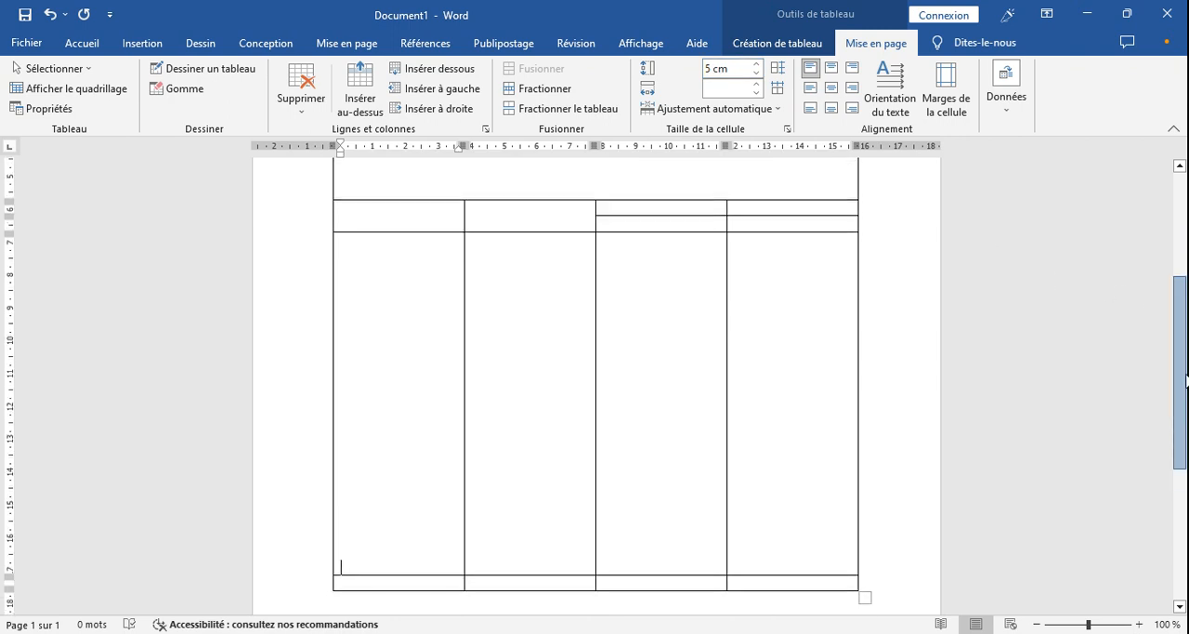
{"action": "left_click", "coordinate": [730, 69]}
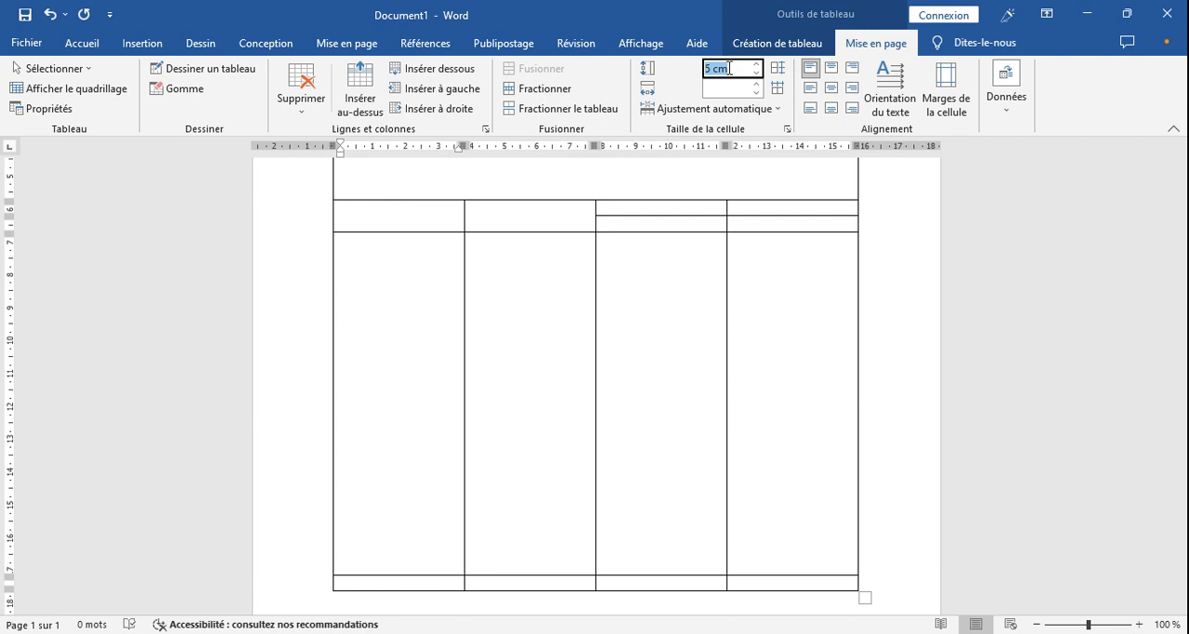
{"action": "type", "text": "15"}
{"action": "key", "text": "Return"}
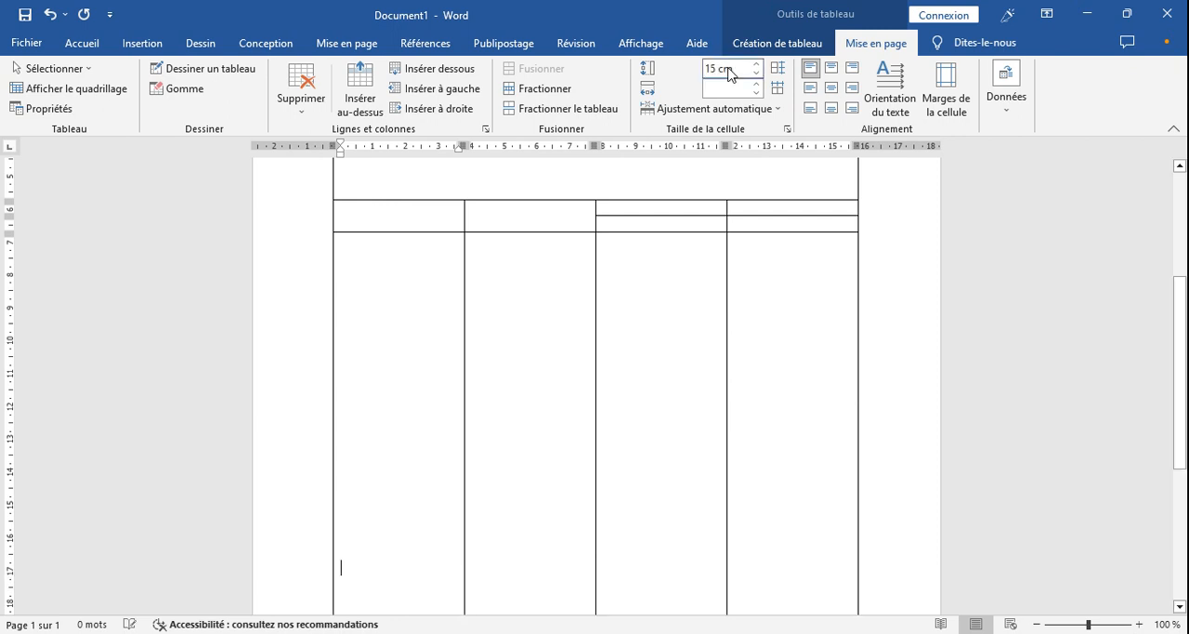
- Set the height of the table's last row to 1 cm
{"action": "left_click_drag", "start_coordinate": [1182, 341], "coordinate": [1186, 422]}
{"action": "left_click", "coordinate": [448, 546]}
{"action": "left_click", "coordinate": [724, 65]}
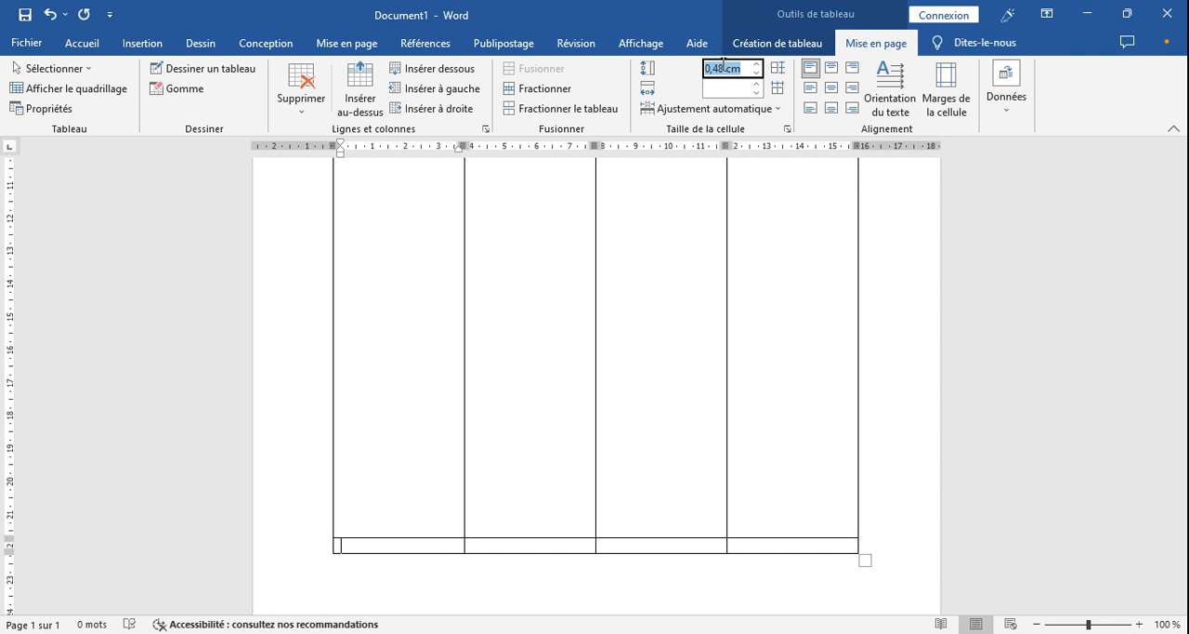
{"action": "type", "text": "1"}
{"action": "key", "text": "Return"}
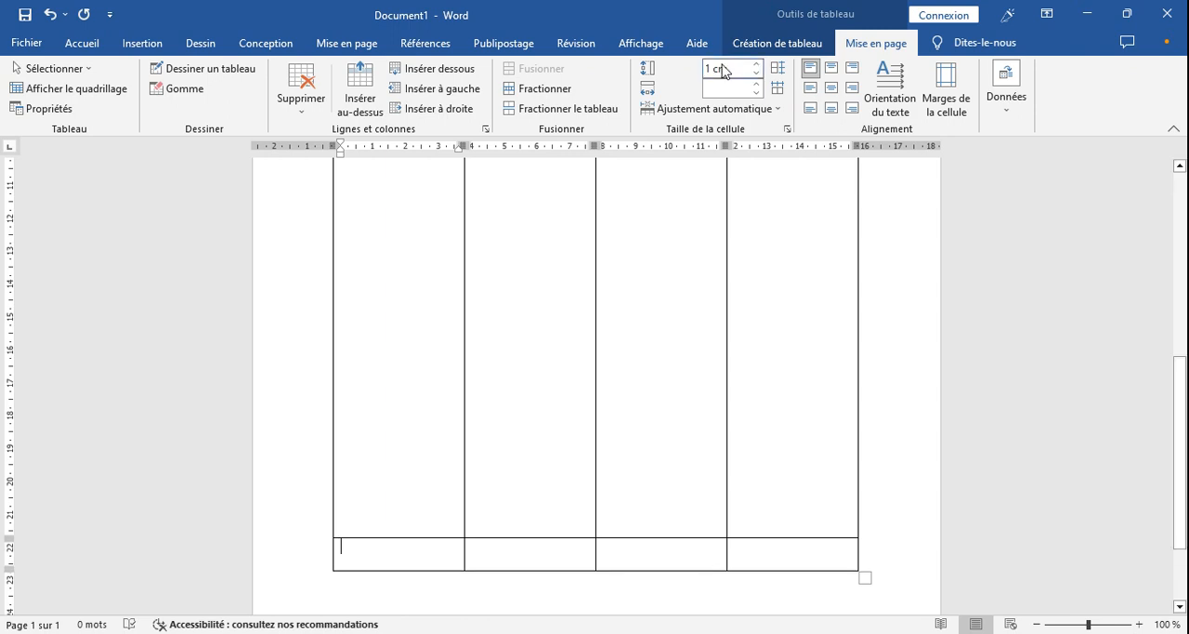
- Set the height of the large merged heading row at the top of the table to 7 cm
{"action": "left_click_drag", "start_coordinate": [1180, 413], "coordinate": [1180, 241]}
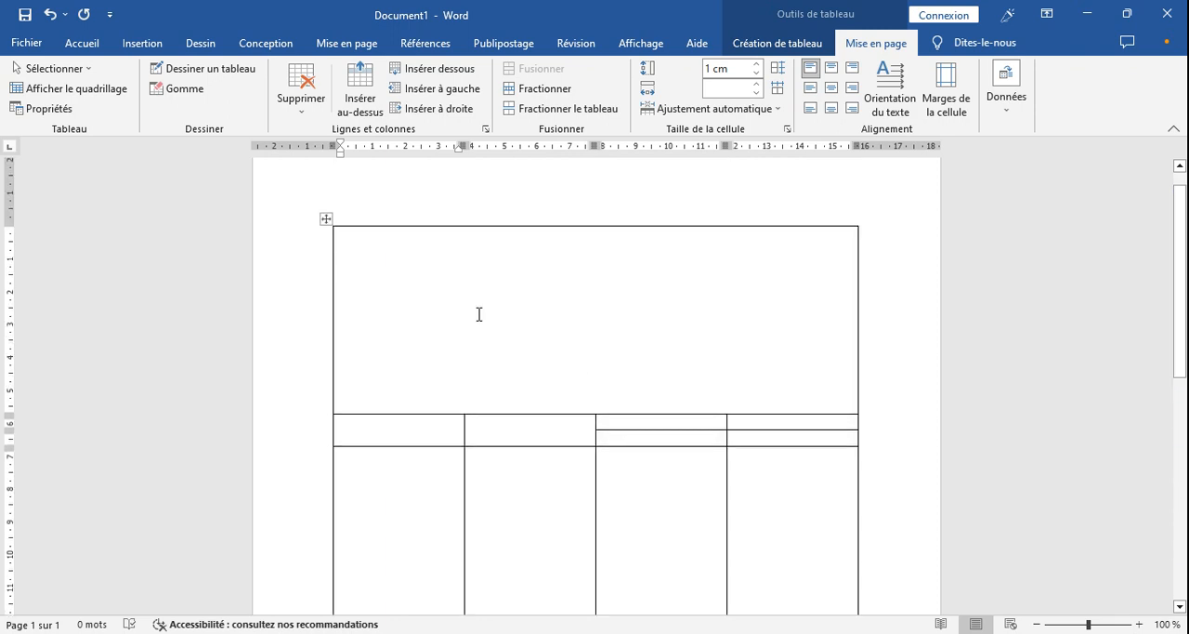
{"action": "left_click", "coordinate": [425, 258]}
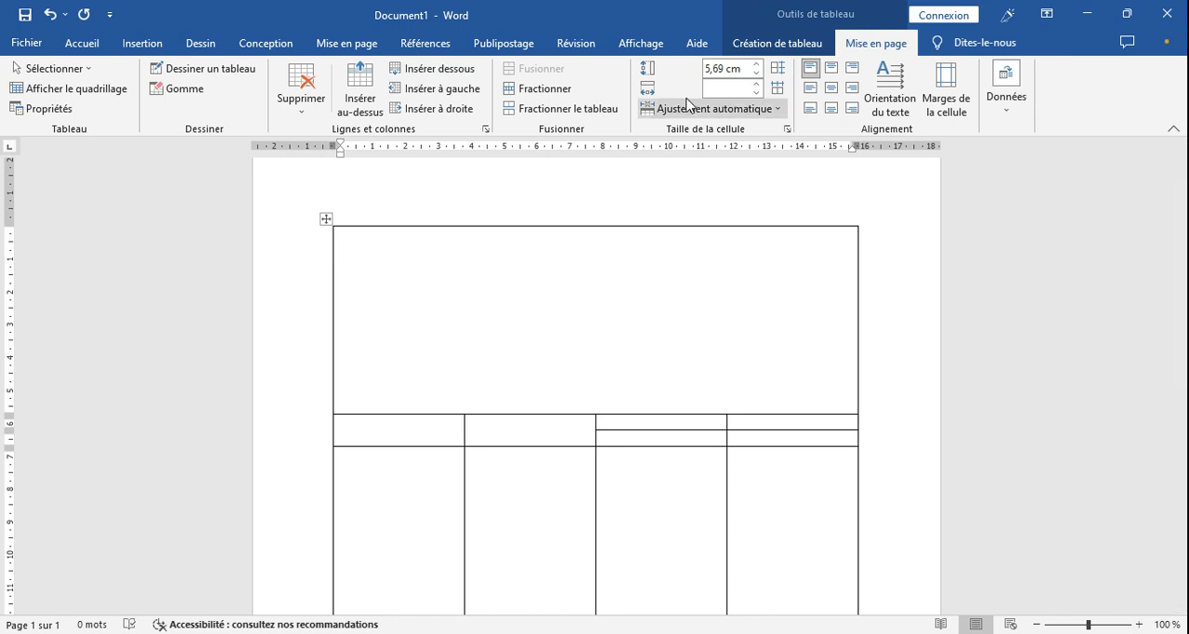
{"action": "left_click", "coordinate": [715, 68]}
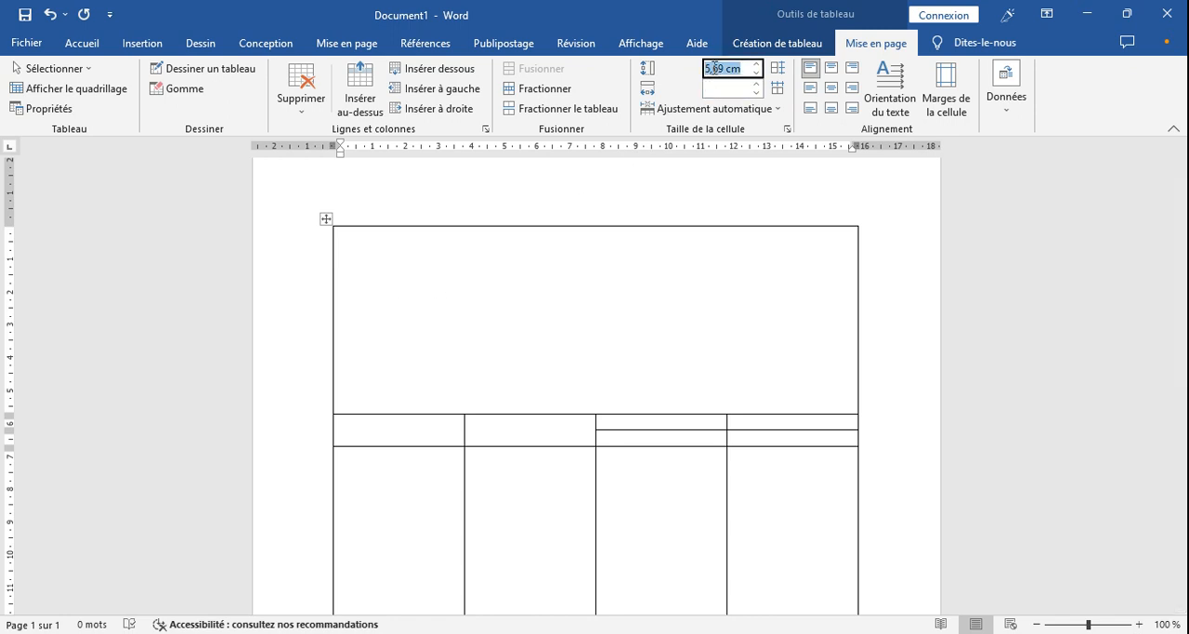
{"action": "type", "text": "7"}
{"action": "key", "text": "Return"}
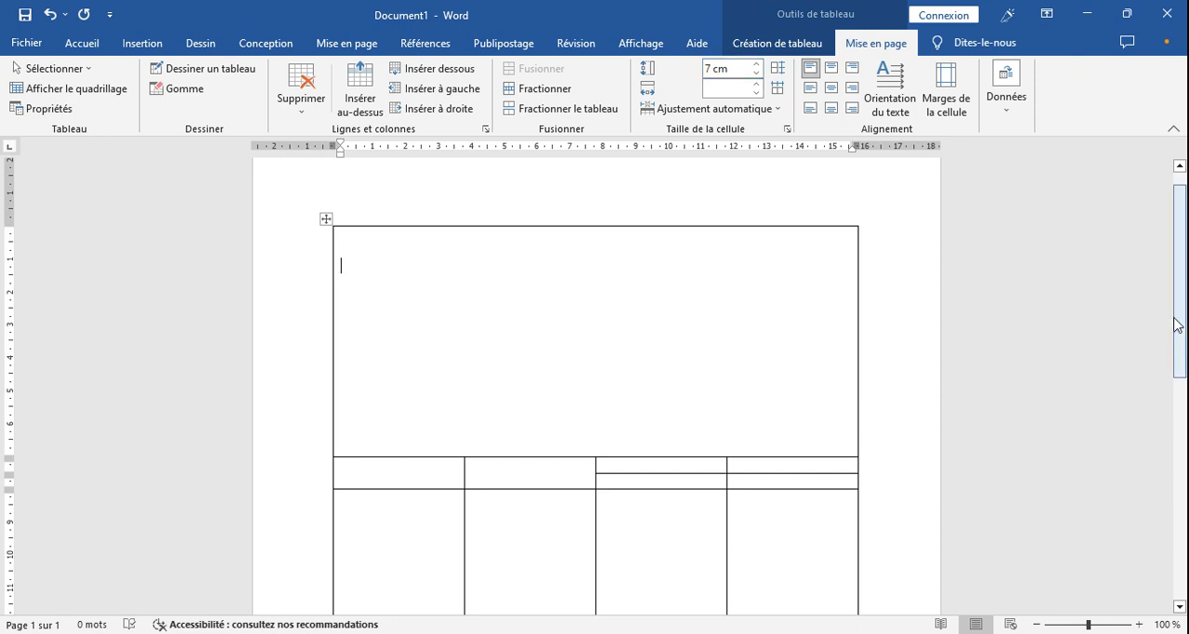
- Check the MONTANT heading in TABLEAU.pdf, return to Word and merge the upper header cells of the third and fourth columns
{"action": "left_click_drag", "start_coordinate": [1180, 327], "coordinate": [1186, 423]}
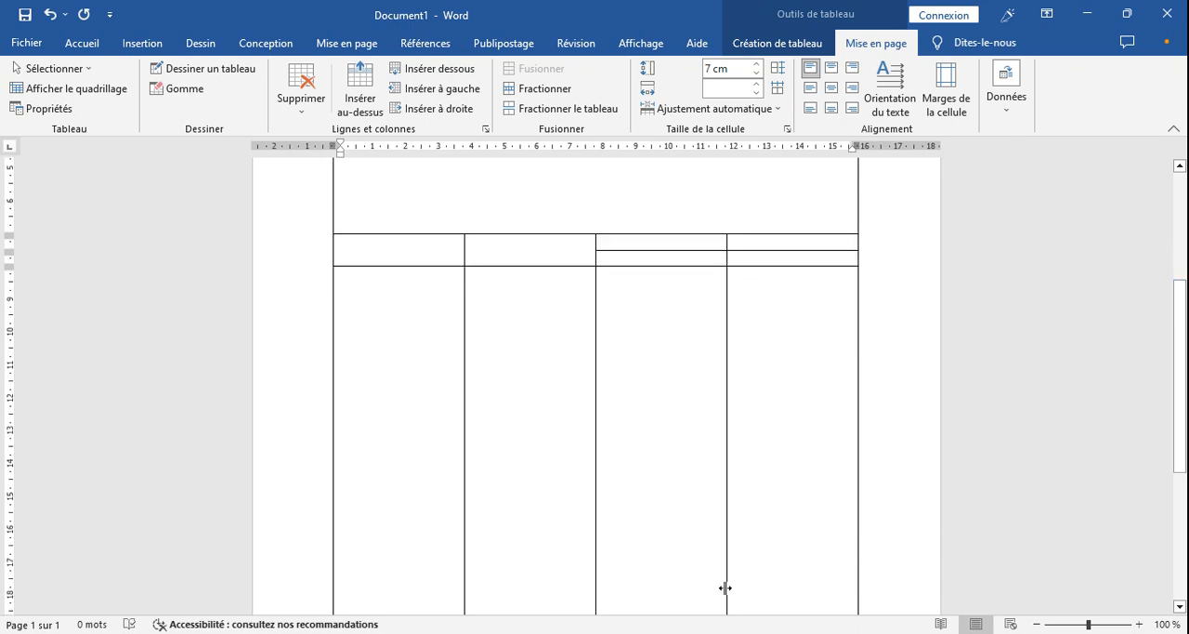
{"action": "left_click", "coordinate": [721, 633]}
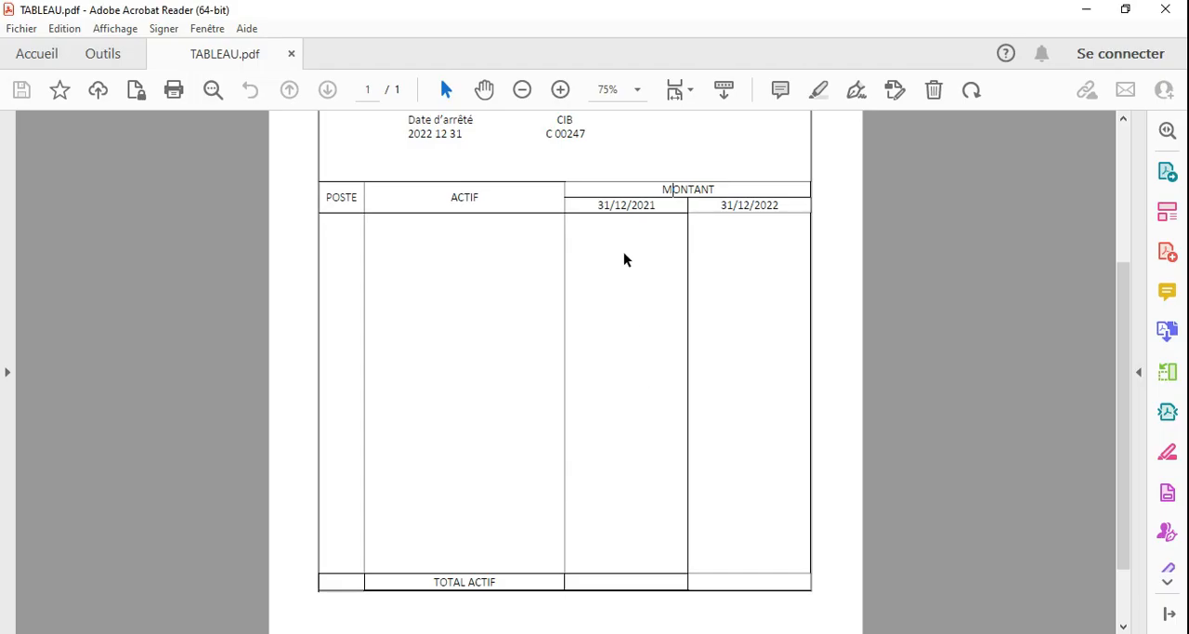
{"action": "left_click_drag", "start_coordinate": [656, 188], "coordinate": [728, 184]}
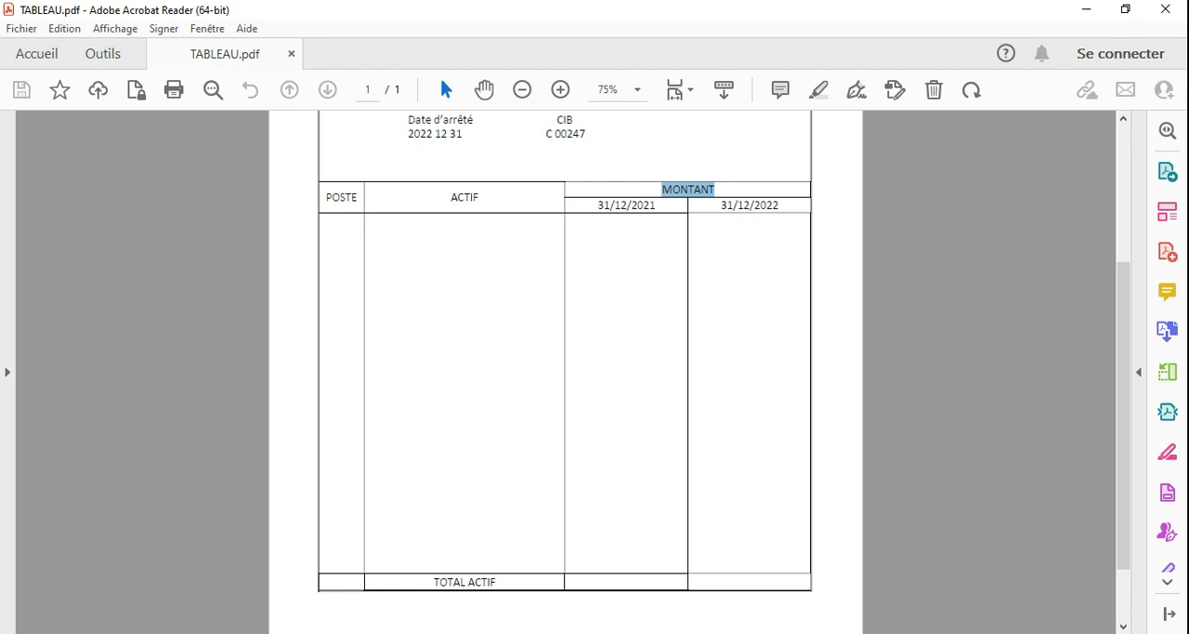
{"action": "key", "text": "alt+Tab"}
{"action": "left_click_drag", "start_coordinate": [675, 239], "coordinate": [751, 241]}
{"action": "left_click", "coordinate": [539, 69]}
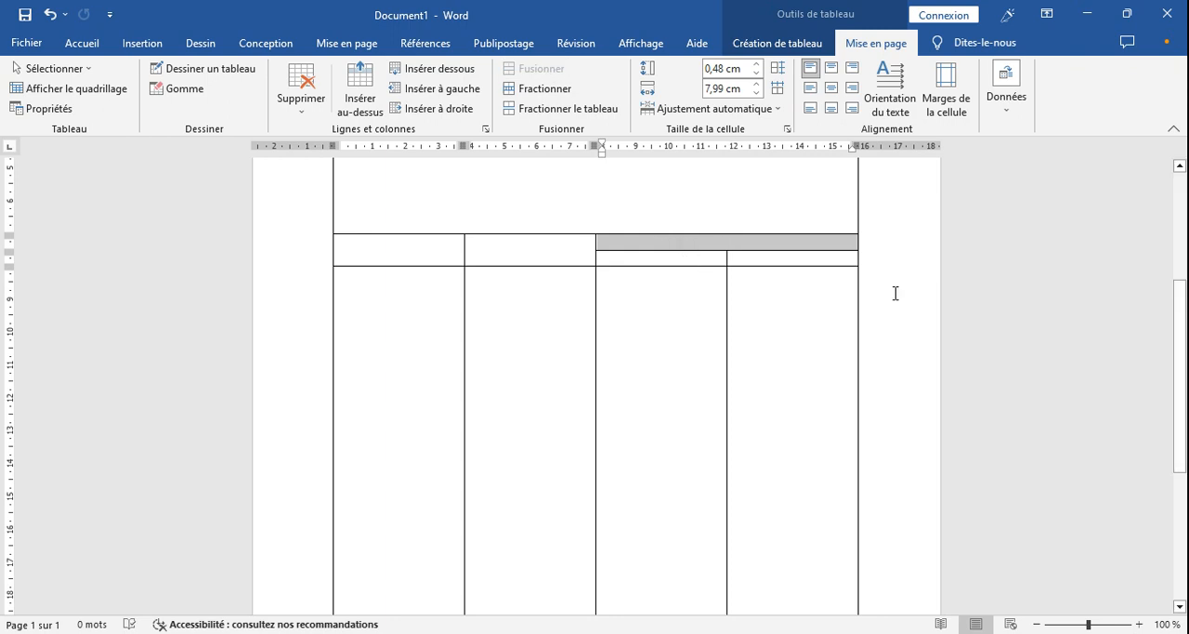
{"action": "left_click", "coordinate": [790, 395]}
- Compare the Word table with the whole layout in TABLEAU.pdf, including its heading block and outer frame, and return to Word
{"action": "left_click_drag", "start_coordinate": [1185, 404], "coordinate": [1187, 465]}
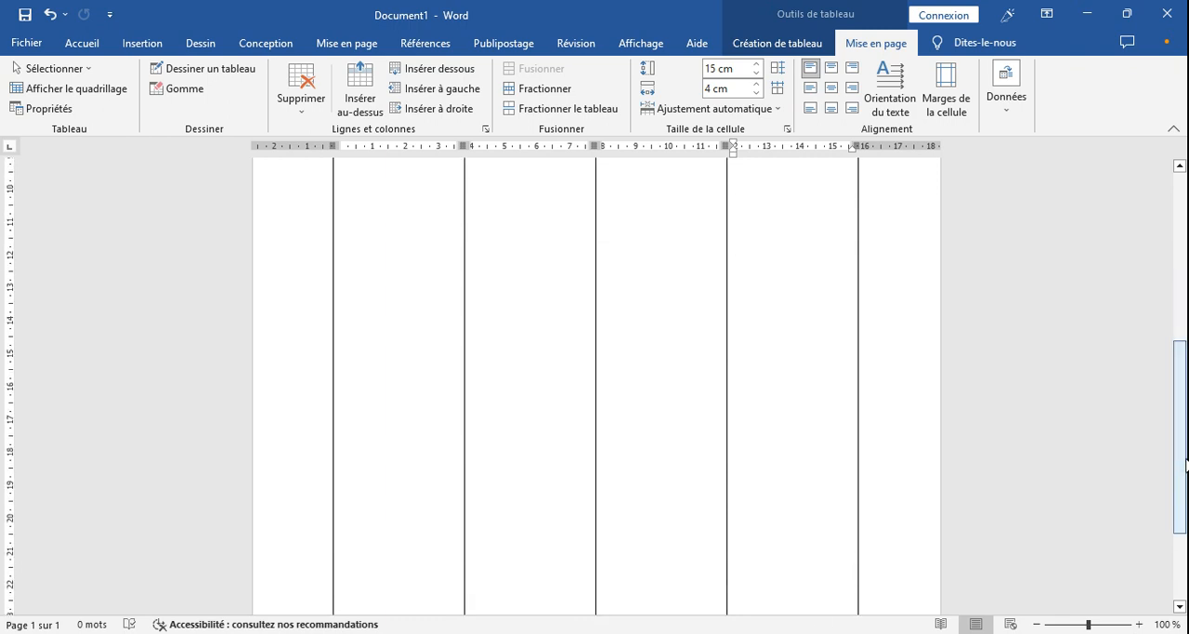
{"action": "key", "text": "alt+Tab"}
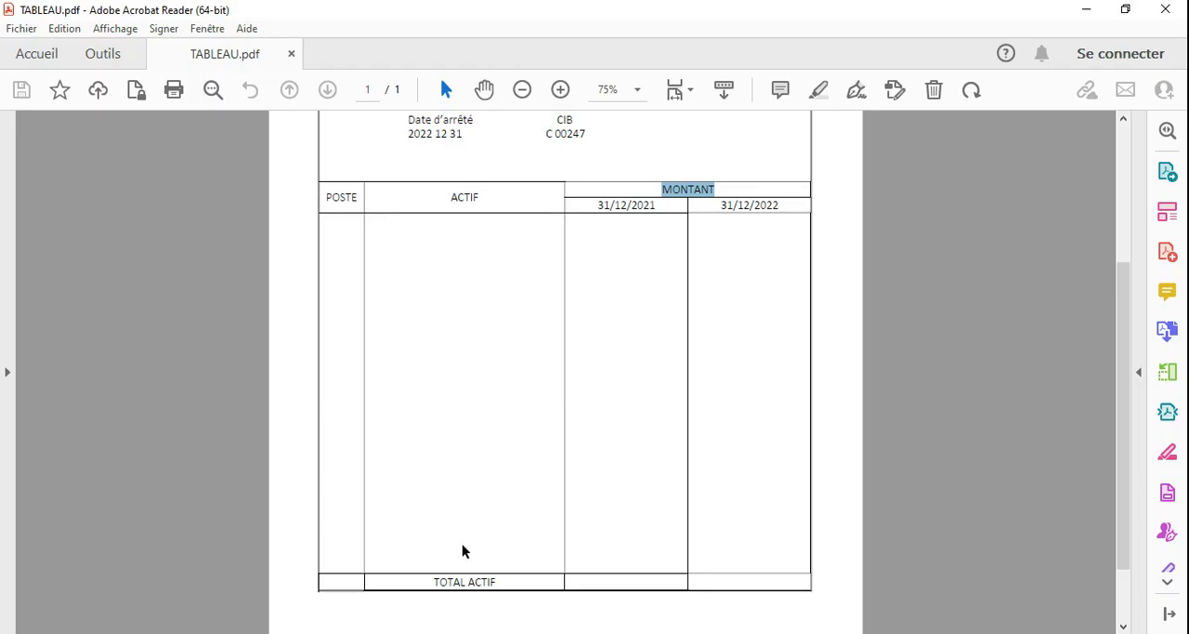
{"action": "scroll", "coordinate": [799, 369], "scroll_direction": "up", "scroll_amount": 3}
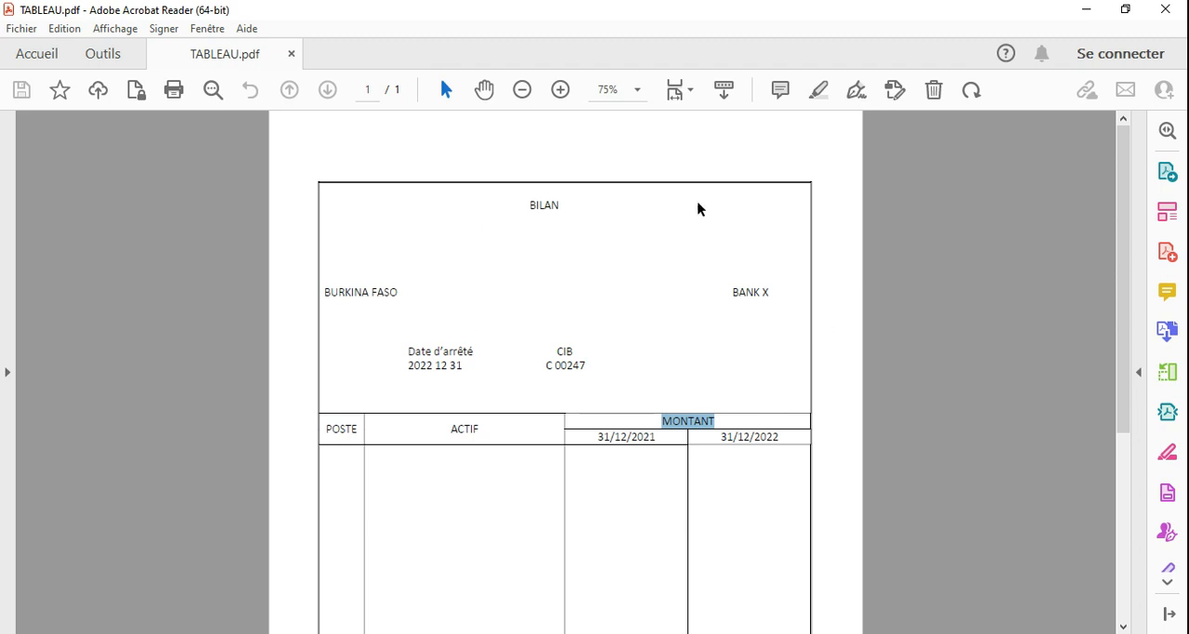
{"action": "left_click", "coordinate": [729, 487]}
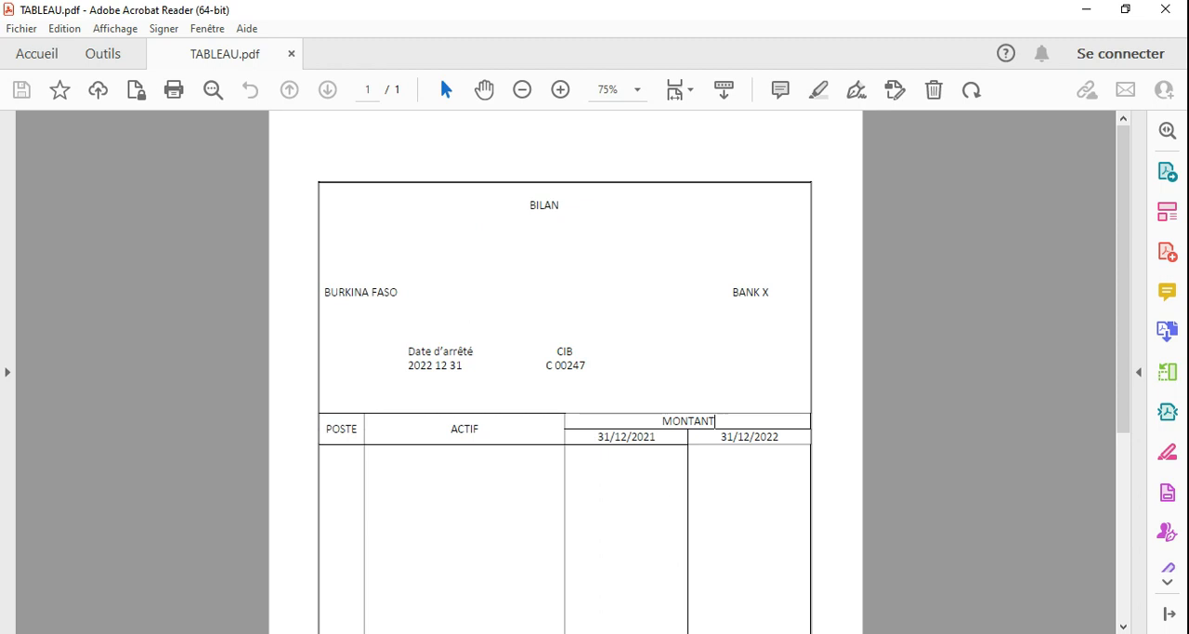
{"action": "left_click", "coordinate": [714, 631]}
- Give the whole table a solid 3 pt outer border, keeping the inner lines thin
{"action": "left_click_drag", "start_coordinate": [846, 489], "coordinate": [530, 261]}
{"action": "left_click_drag", "start_coordinate": [468, 192], "coordinate": [445, 284]}
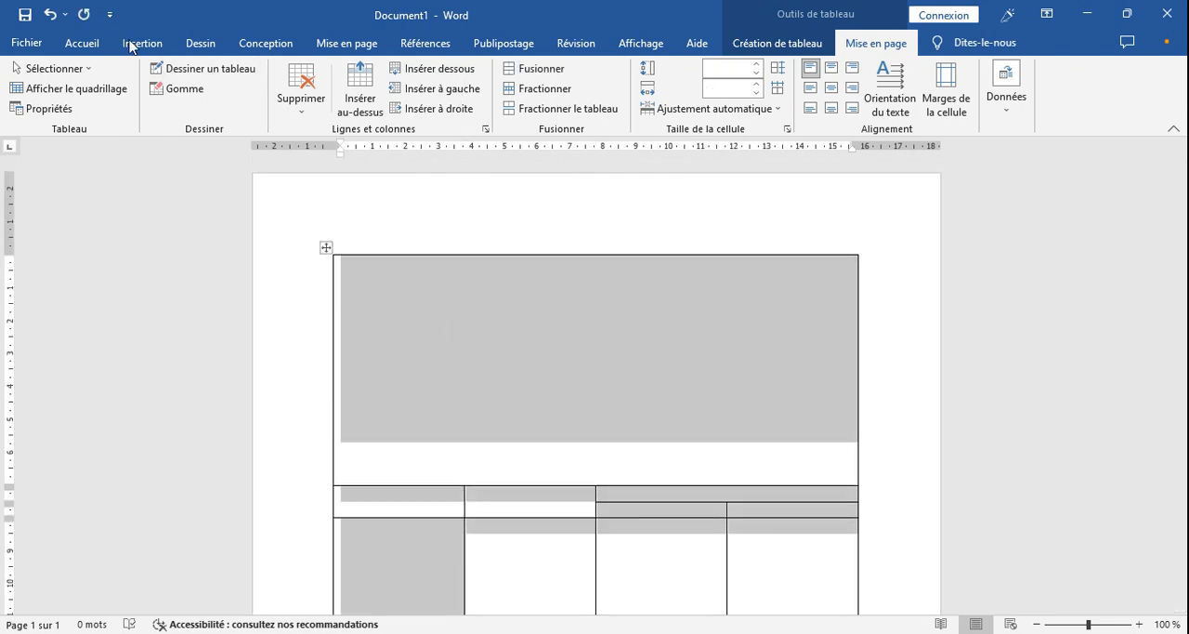
{"action": "left_click", "coordinate": [88, 43]}
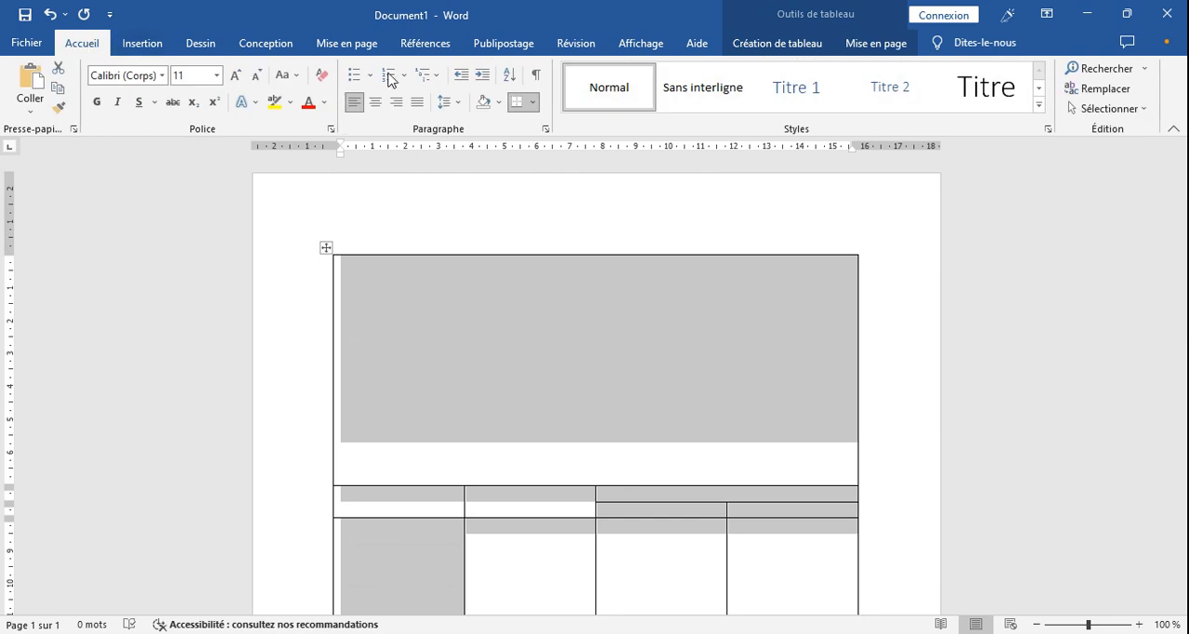
{"action": "left_click", "coordinate": [535, 102]}
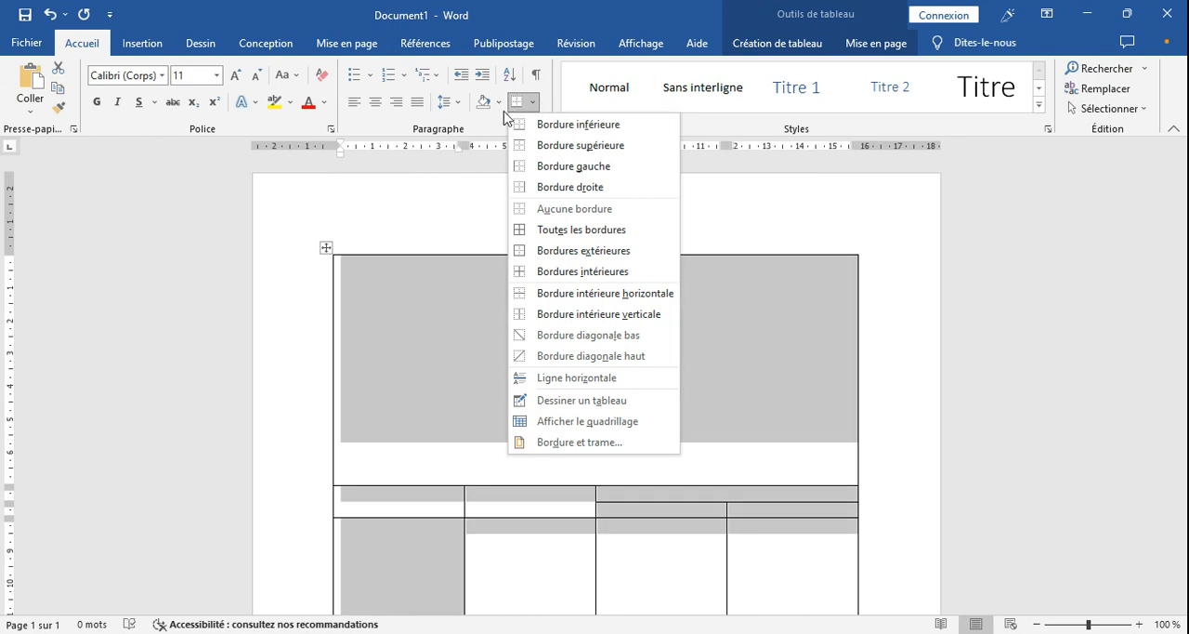
{"action": "left_click", "coordinate": [498, 118]}
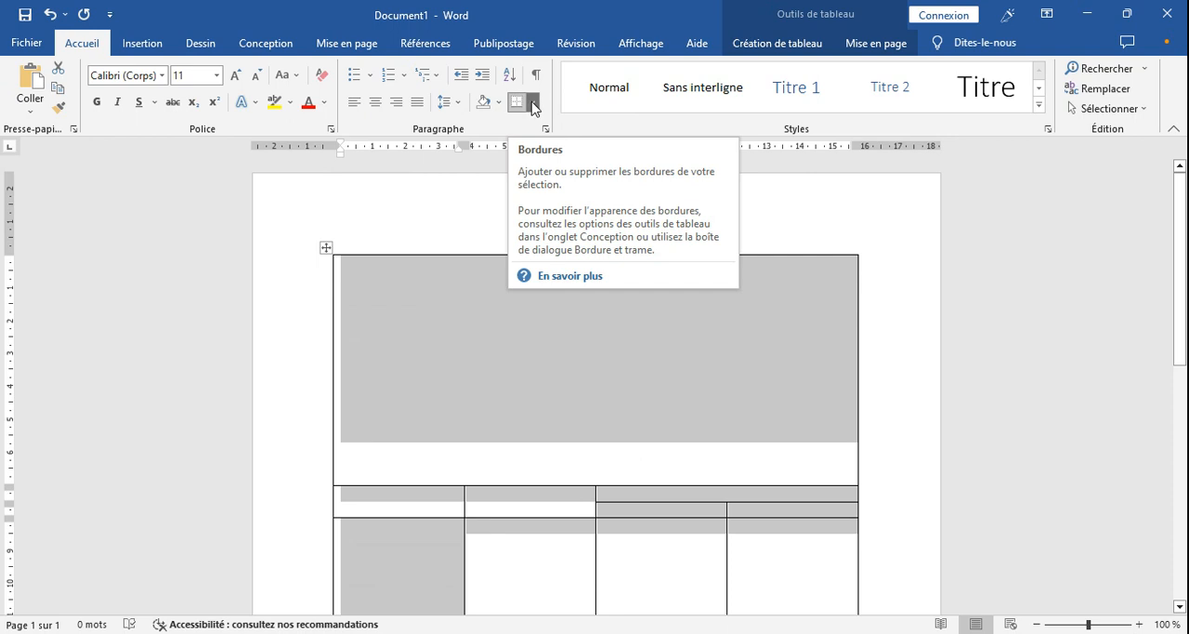
{"action": "left_click", "coordinate": [531, 102]}
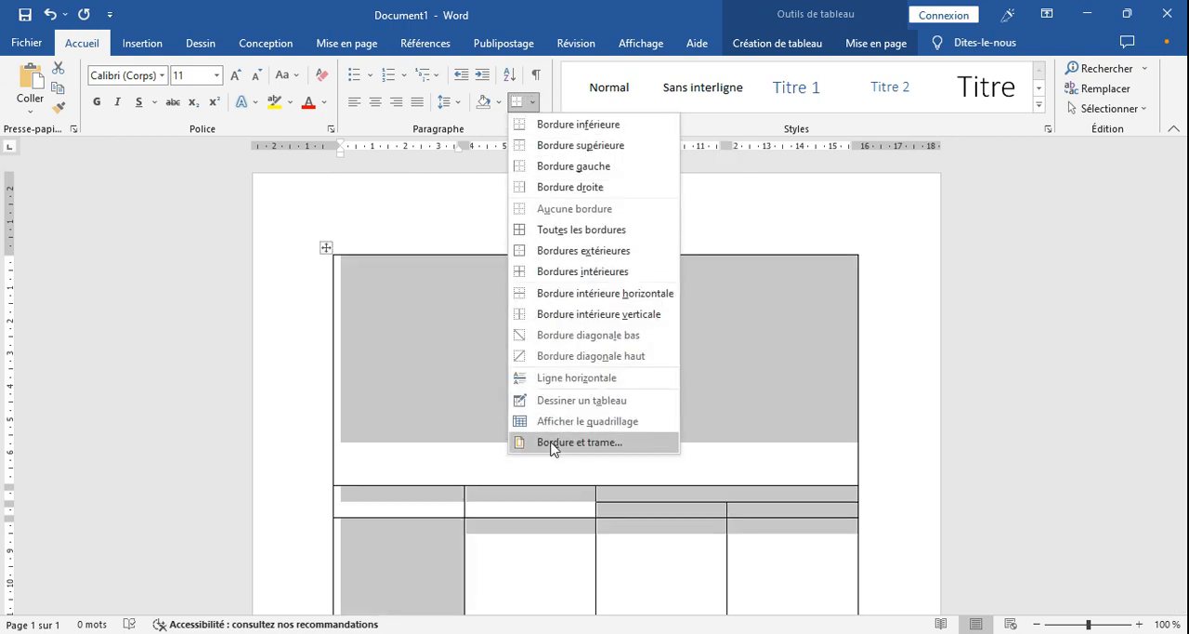
{"action": "left_click", "coordinate": [549, 443]}
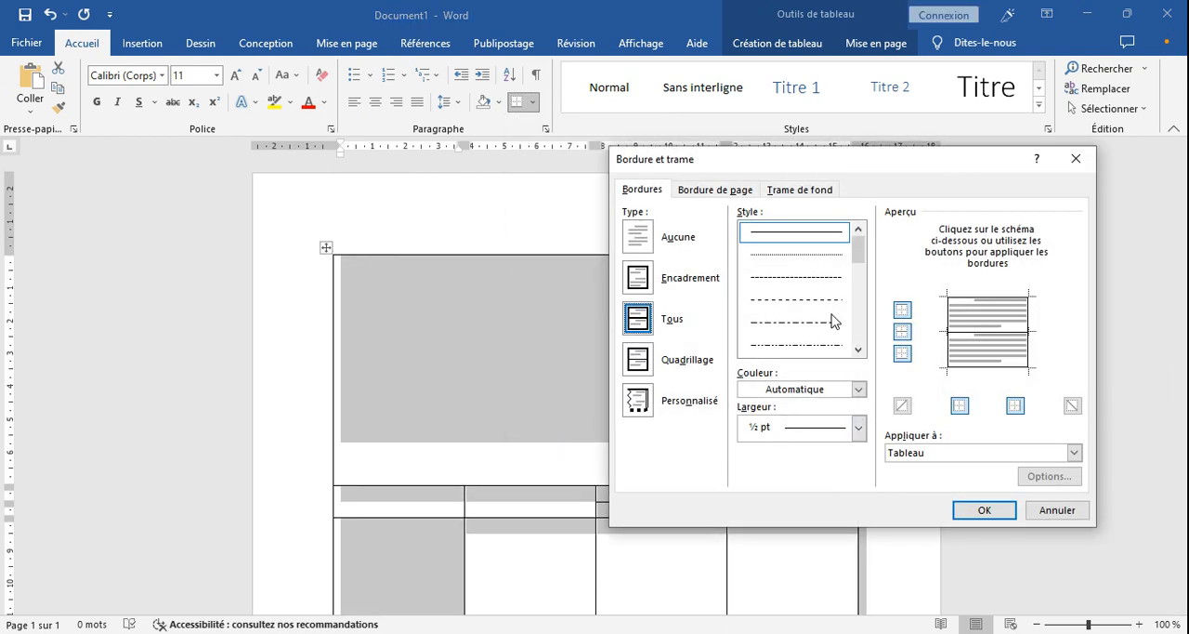
{"action": "left_click", "coordinate": [858, 428]}
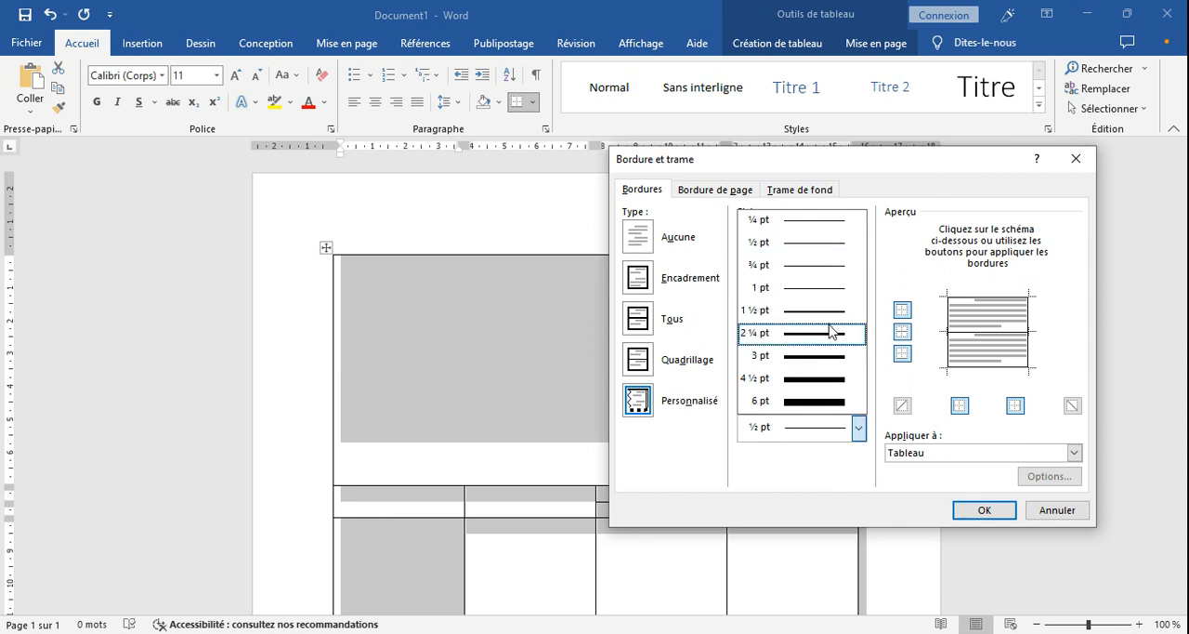
{"action": "left_click", "coordinate": [830, 353]}
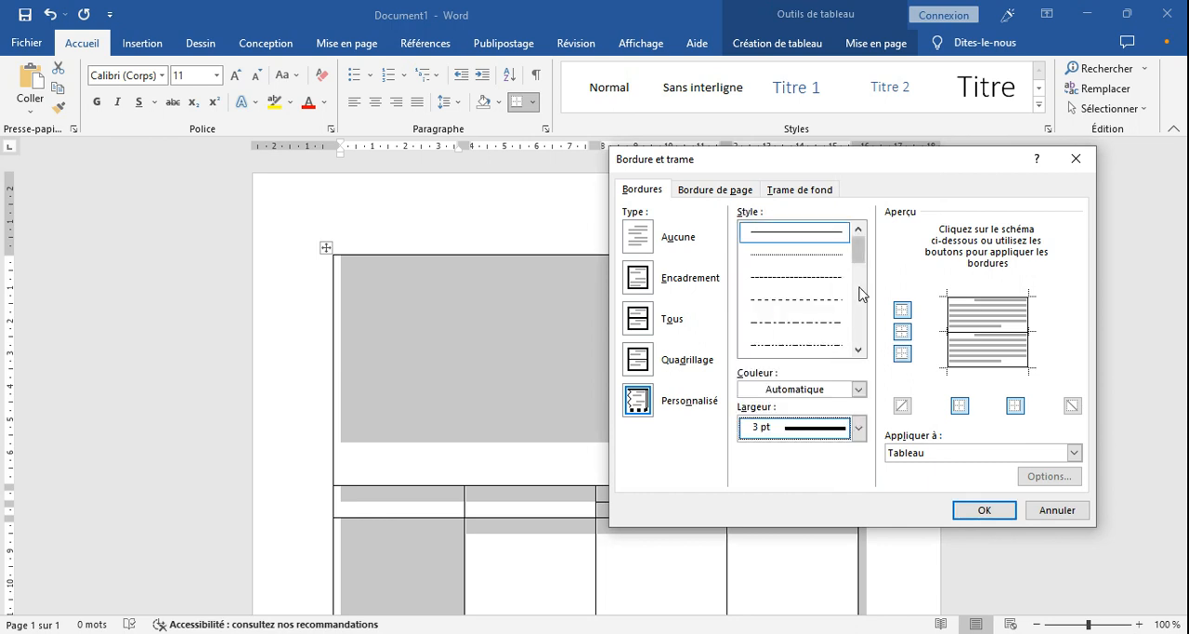
{"action": "left_click", "coordinate": [902, 311]}
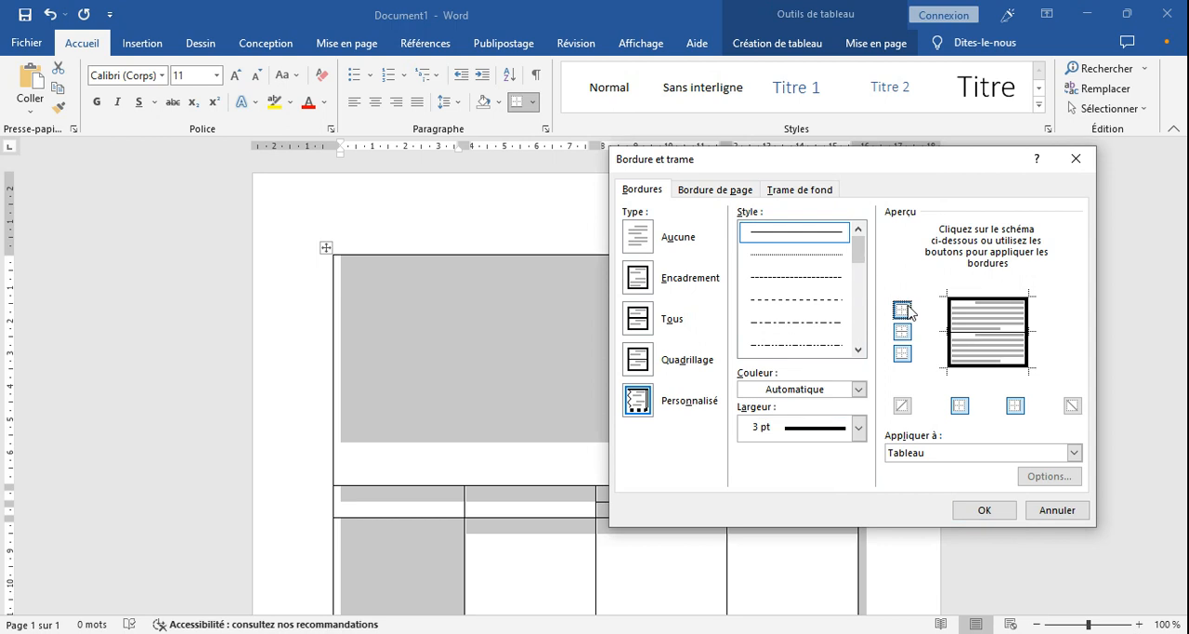
{"action": "left_click", "coordinate": [982, 510]}
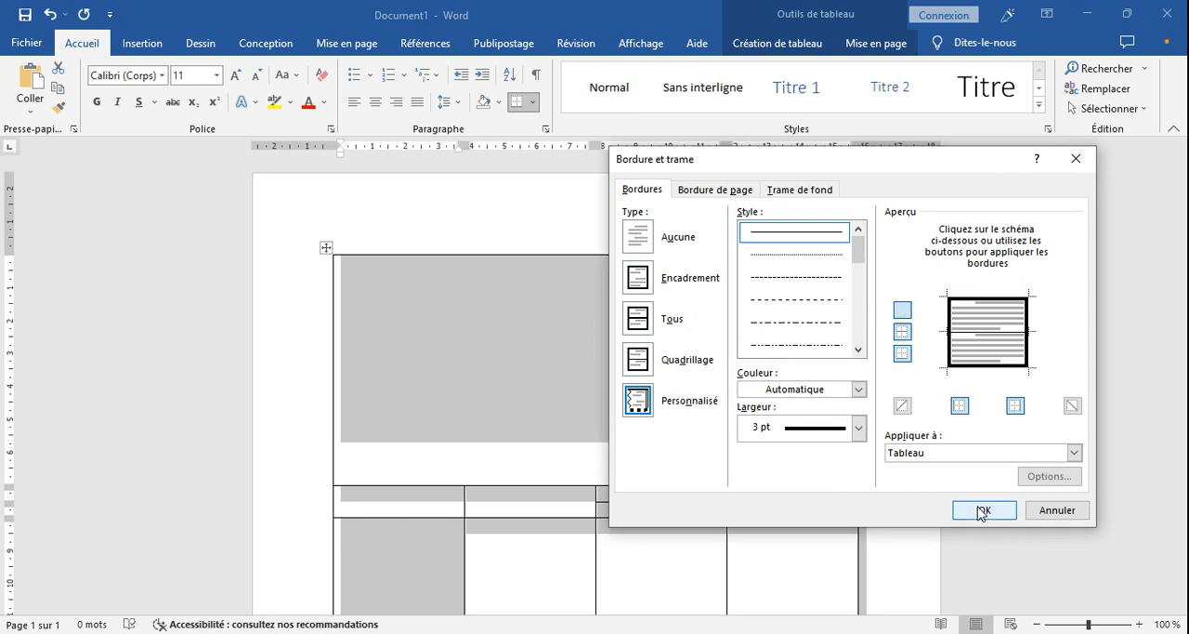
{"action": "left_click", "coordinate": [983, 510]}
{"action": "left_click", "coordinate": [729, 444]}
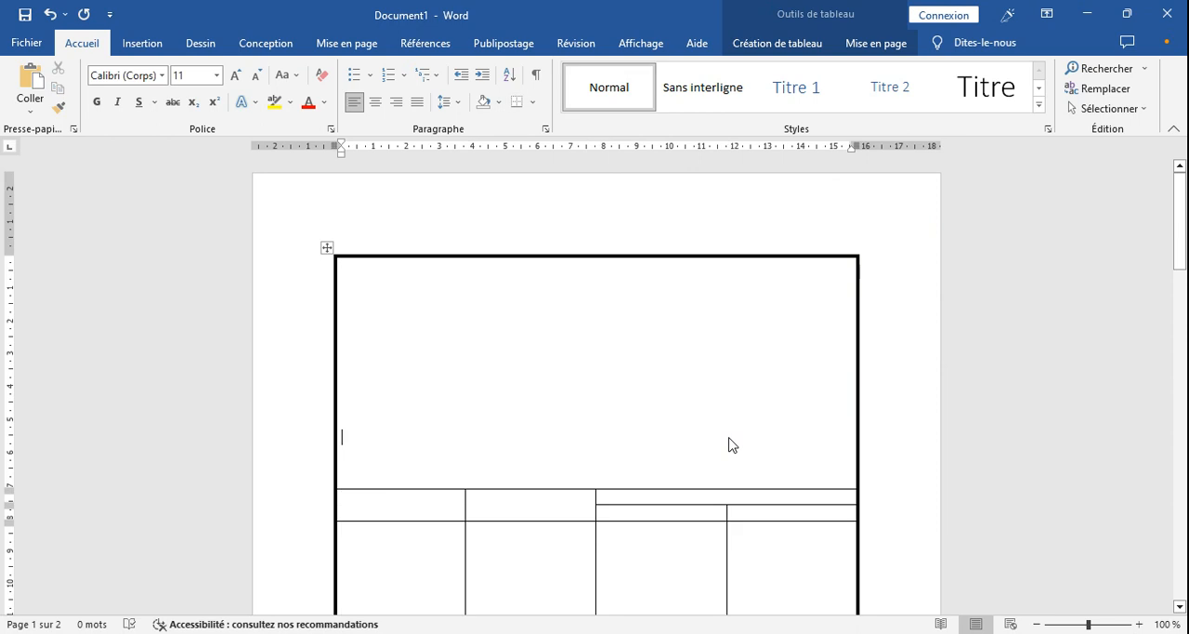
- Fill the top cell with BILAN, BURKINA FASO, BANK X, Date d'arrêté 2022 12 31 and the CIB code, and adjust the blank lines between them
{"action": "mouse_move", "coordinate": [1182, 255]}
{"action": "left_mouse_down"}
{"action": "mouse_move", "coordinate": [1184, 367]}
{"action": "mouse_move", "coordinate": [1184, 255]}
{"action": "left_mouse_up"}
{"action": "left_click", "coordinate": [358, 280]}
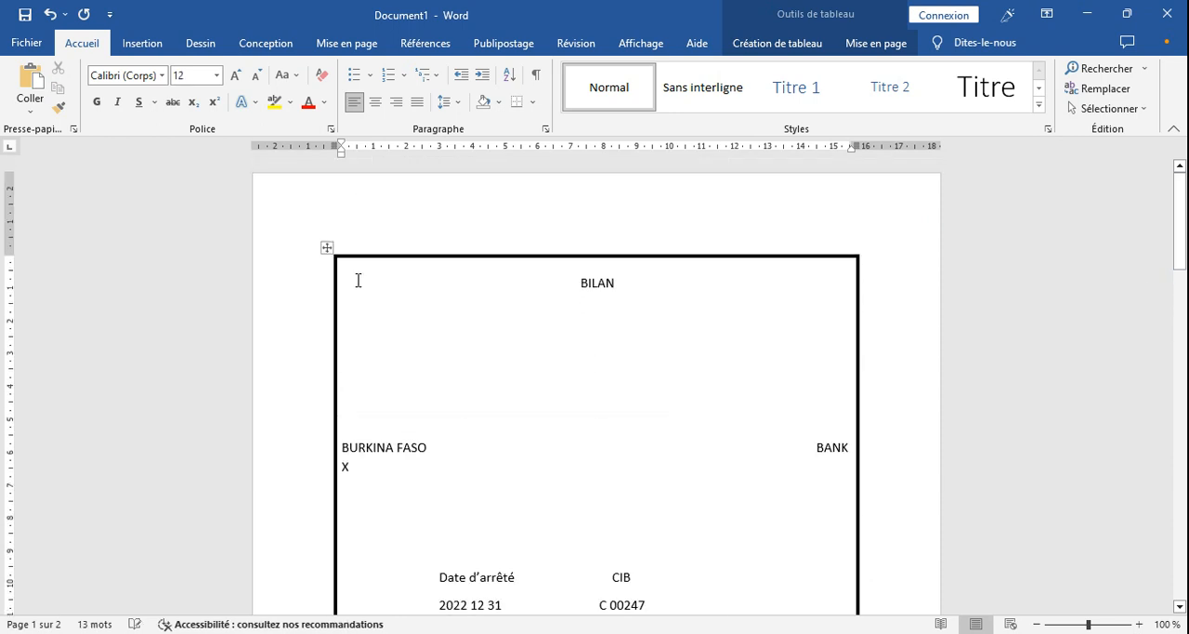
{"action": "left_click", "coordinate": [382, 364]}
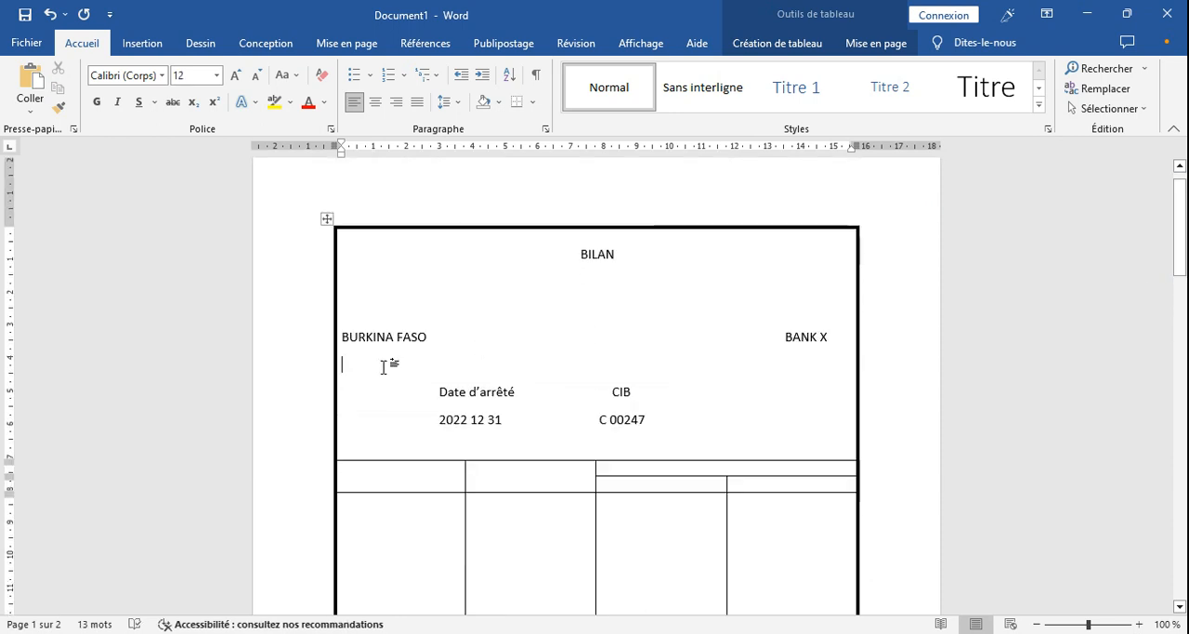
{"action": "key", "text": "Return"}
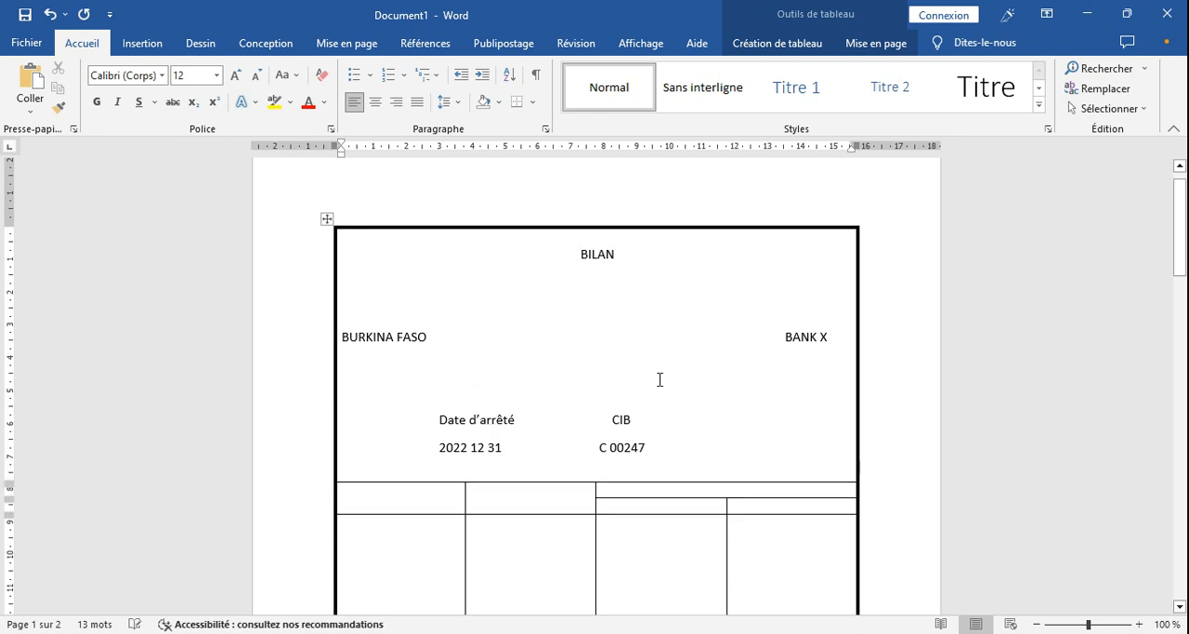
- Set the height of the tall body row to 13 cm
{"action": "left_click_drag", "start_coordinate": [1184, 256], "coordinate": [1185, 303]}
{"action": "left_click", "coordinate": [393, 374]}
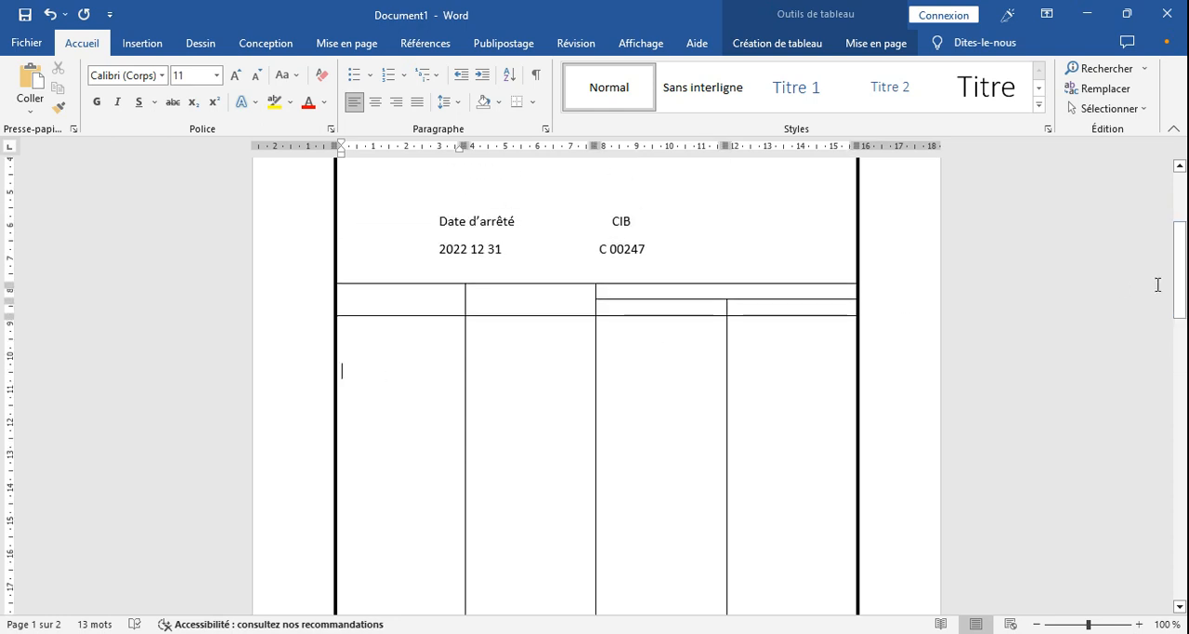
{"action": "mouse_move", "coordinate": [1182, 288]}
{"action": "left_mouse_down"}
{"action": "mouse_move", "coordinate": [1186, 390]}
{"action": "mouse_move", "coordinate": [1186, 268]}
{"action": "left_mouse_up"}
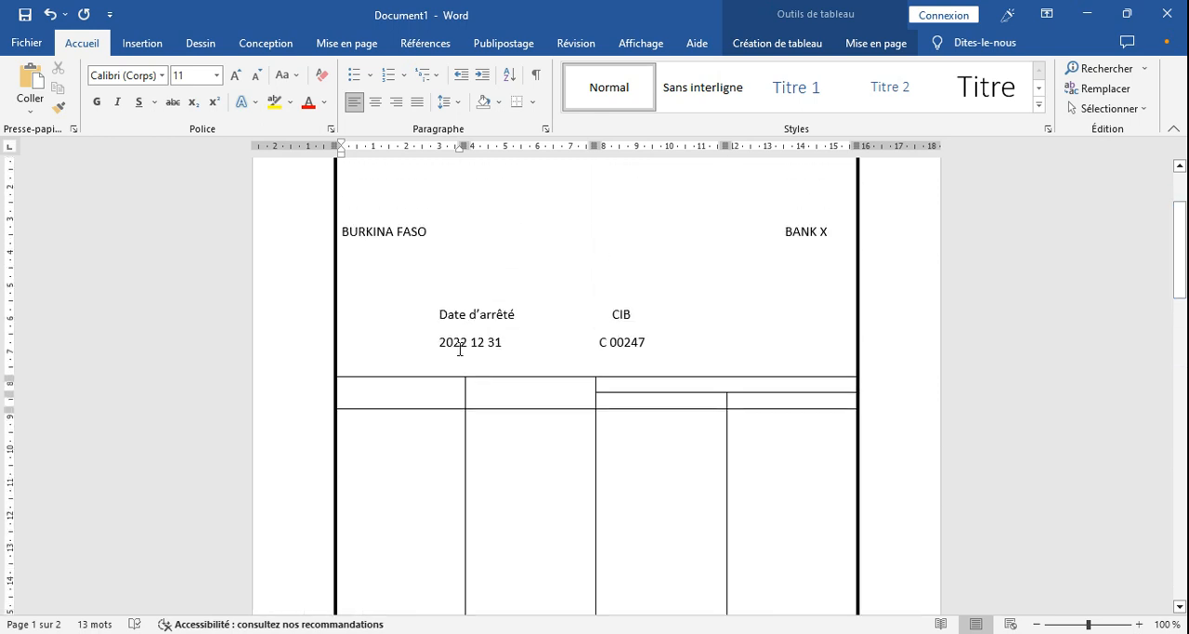
{"action": "left_click", "coordinate": [858, 46]}
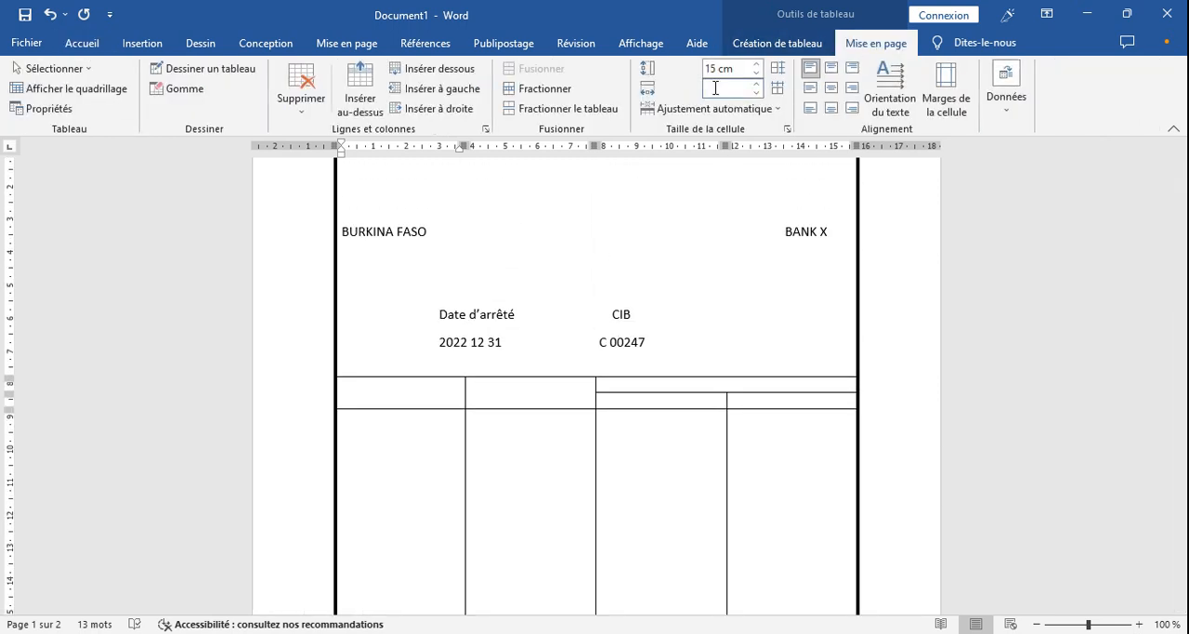
{"action": "left_click", "coordinate": [718, 68]}
{"action": "type", "text": "13"}
{"action": "key", "text": "Return"}
- Enter the headings POSTE, ACTIF and MONTANT in the header row below the date and CIB block
{"action": "mouse_move", "coordinate": [1186, 290]}
{"action": "left_mouse_down"}
{"action": "mouse_move", "coordinate": [1186, 494]}
{"action": "mouse_move", "coordinate": [1187, 294]}
{"action": "left_mouse_up"}
{"action": "left_click", "coordinate": [408, 381]}
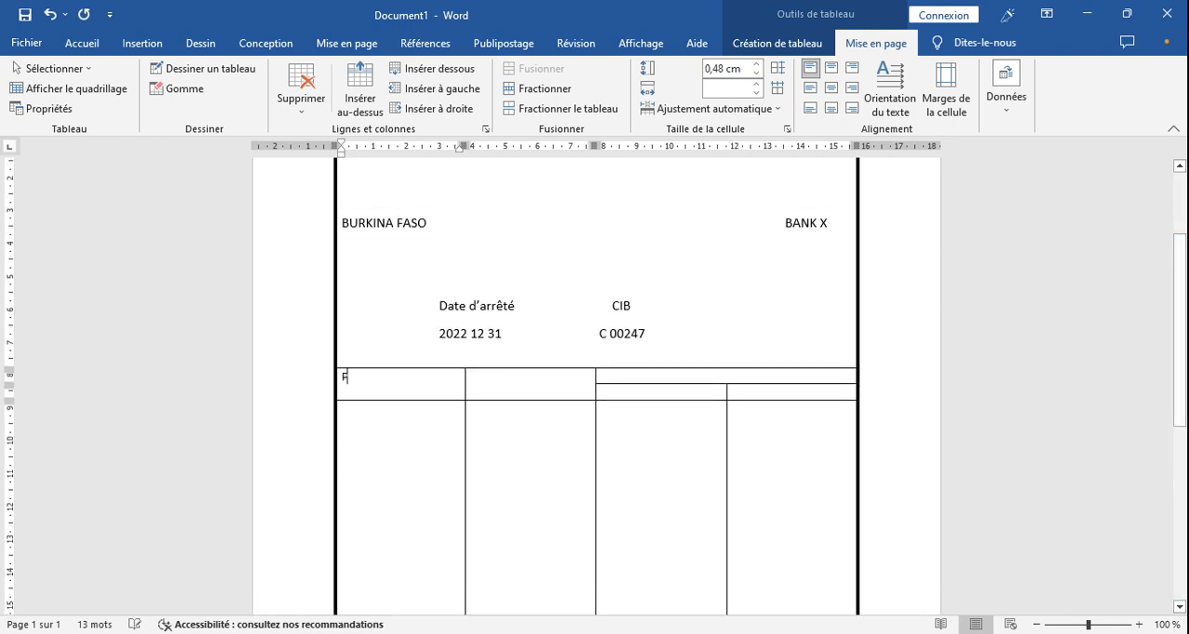
{"action": "type", "text": "POSTE"}
{"action": "key", "text": "Tab"}
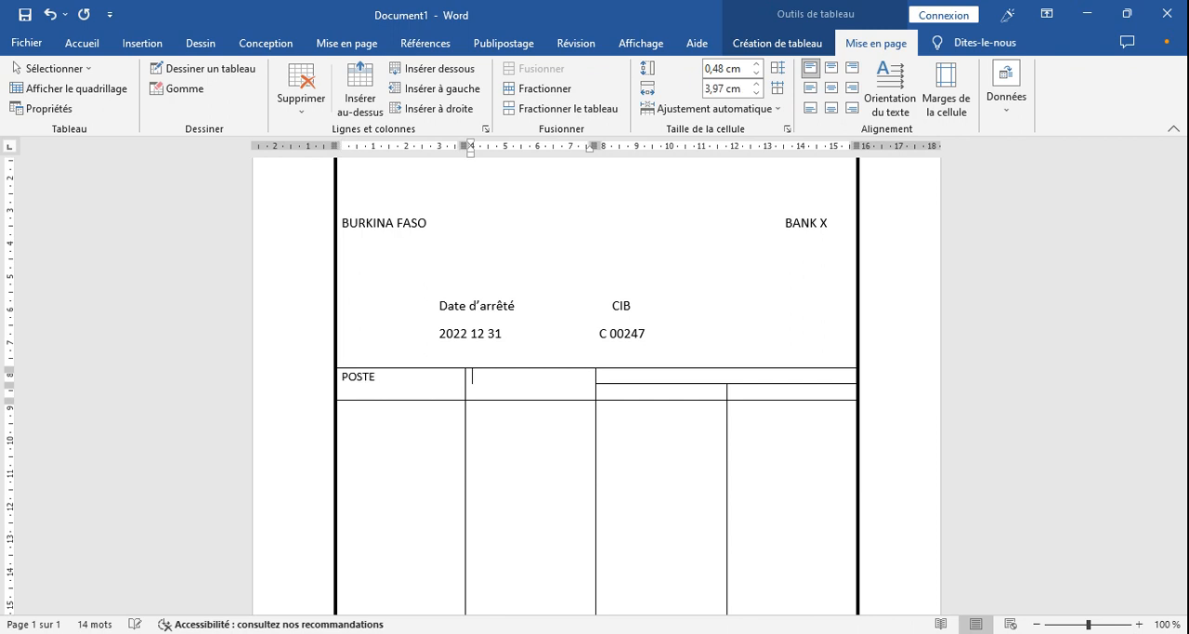
{"action": "type", "text": "A"}
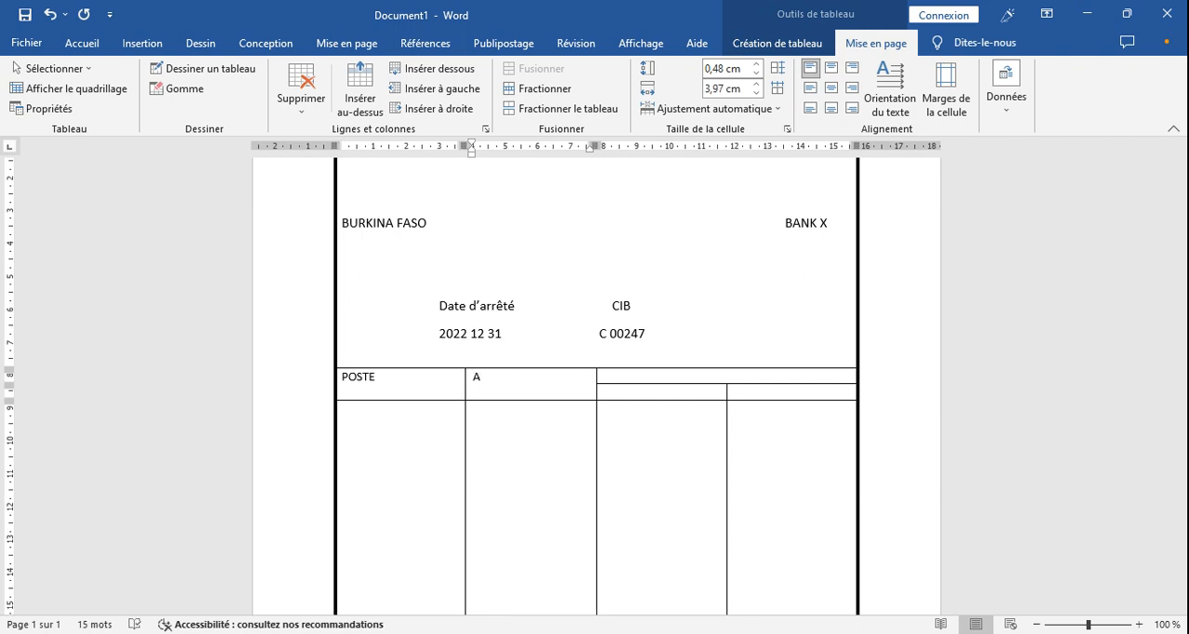
{"action": "type", "text": "CTIF"}
{"action": "key", "text": "Tab"}
{"action": "type", "text": "MO"}
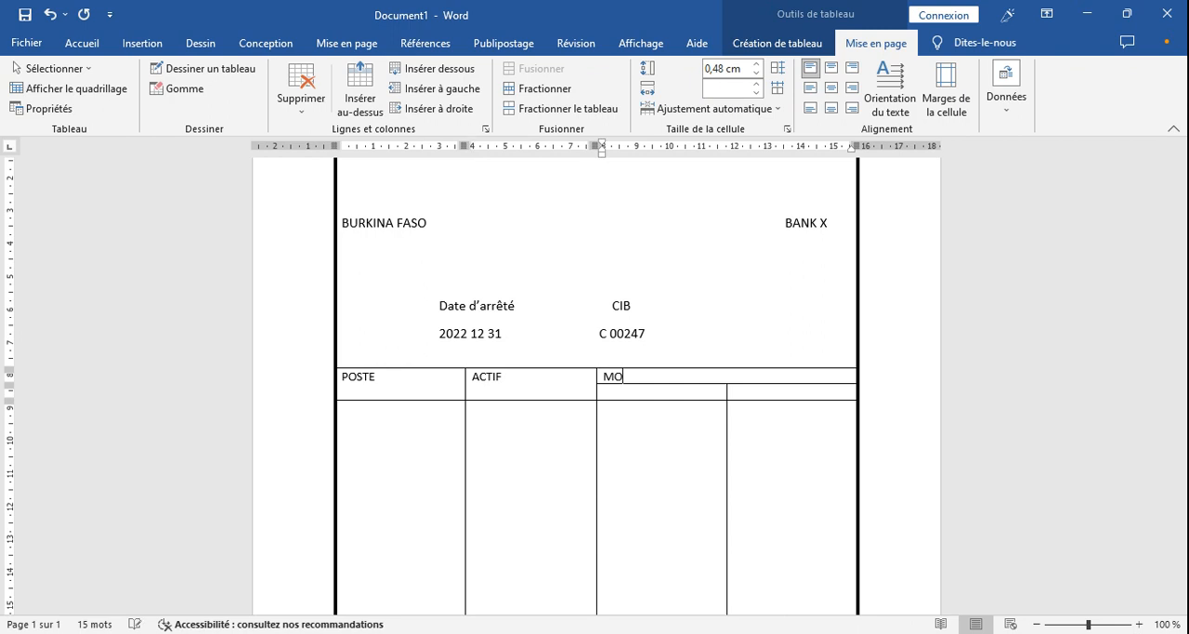
{"action": "type", "text": "NTA"}
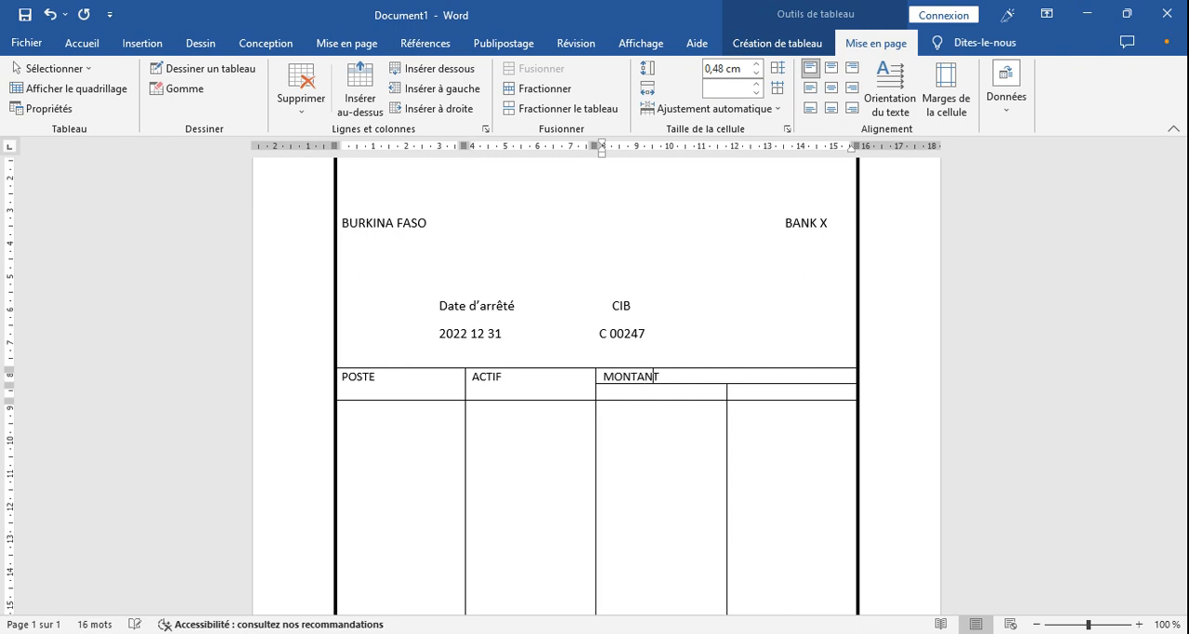
{"action": "type", "text": "NT"}
- Enter the dates 31/12/2021 and 31/12/2022 in the two cells under MONTANT
{"action": "left_click", "coordinate": [660, 394]}
{"action": "type", "text": "31/12/2021"}
{"action": "key", "text": "Tab"}
{"action": "type", "text": "31"}
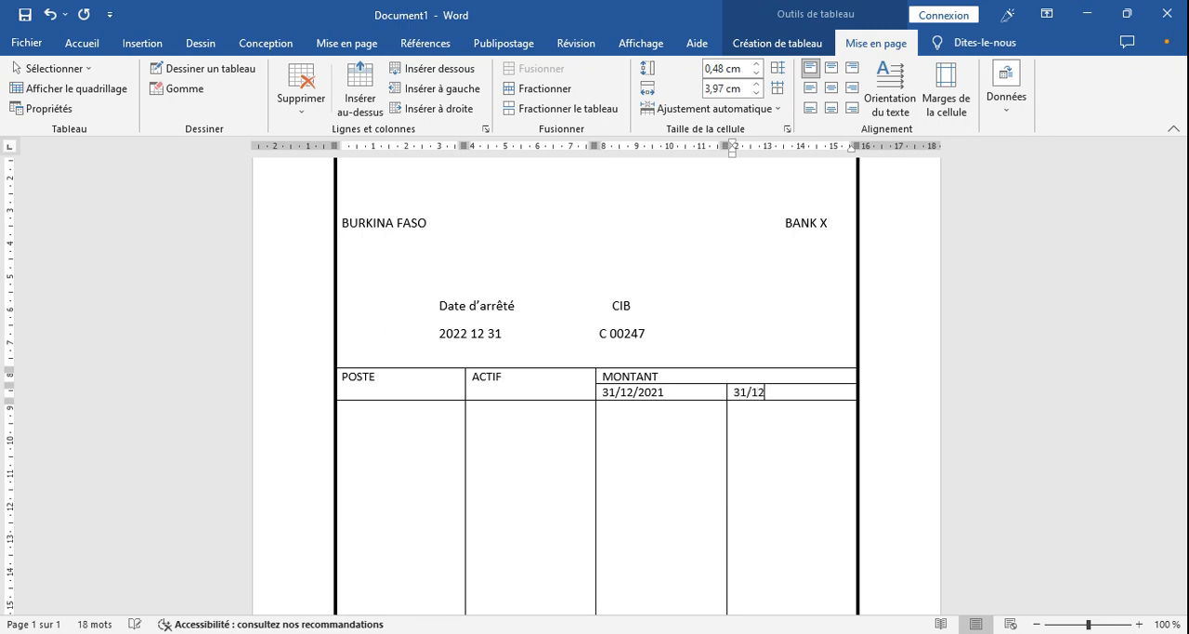
{"action": "type", "text": "/12/2022"}
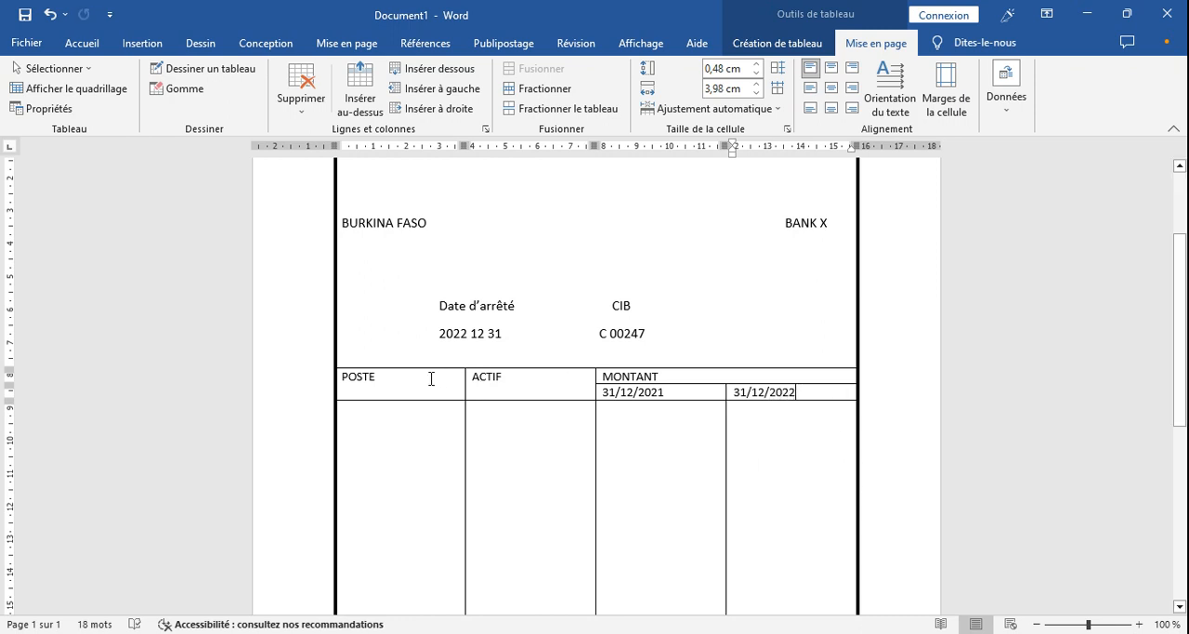
- Centre the POSTE, ACTIF, MONTANT and date header cells horizontally and vertically, and make their text bold
{"action": "left_click_drag", "start_coordinate": [456, 377], "coordinate": [751, 403]}
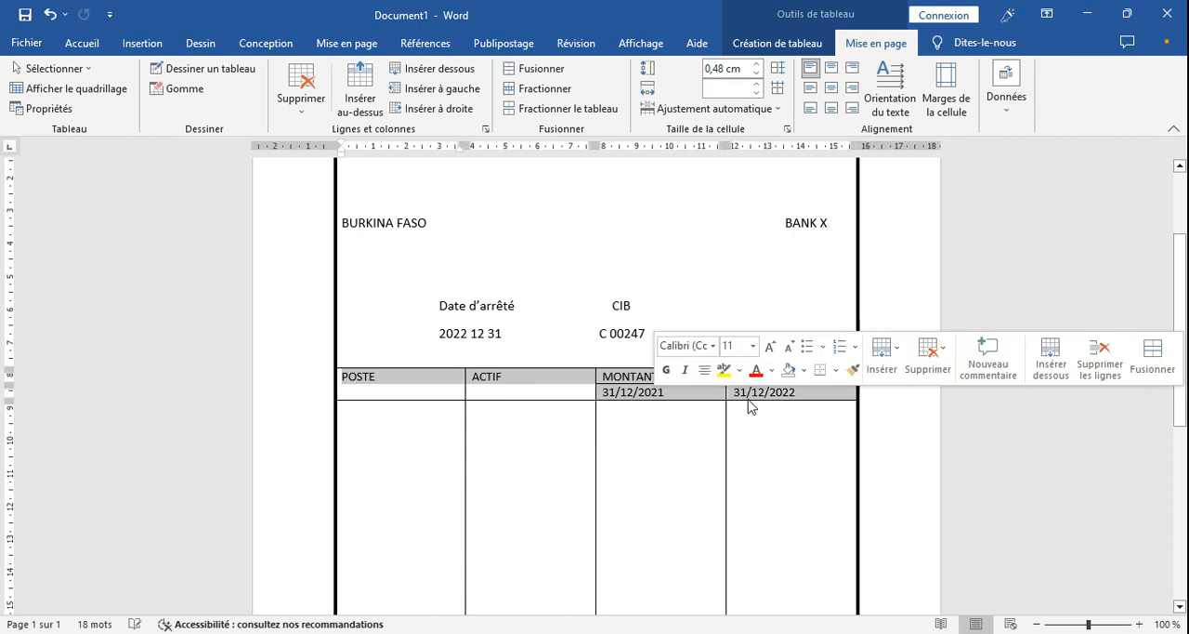
{"action": "left_click", "coordinate": [810, 93]}
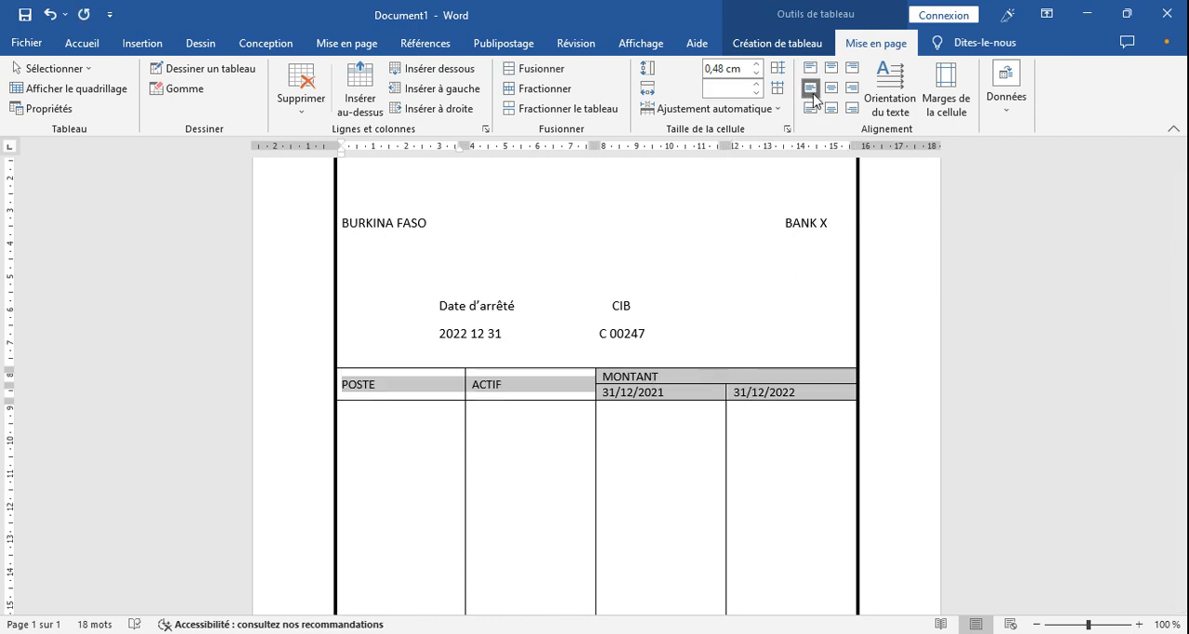
{"action": "left_click", "coordinate": [831, 87]}
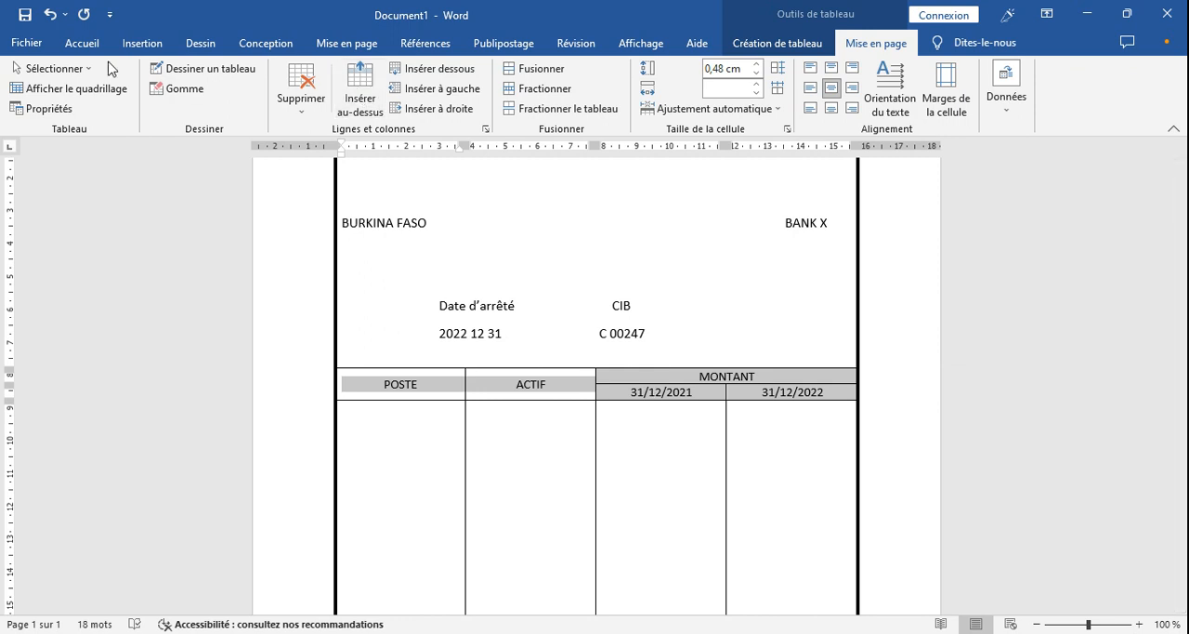
{"action": "left_click", "coordinate": [81, 43]}
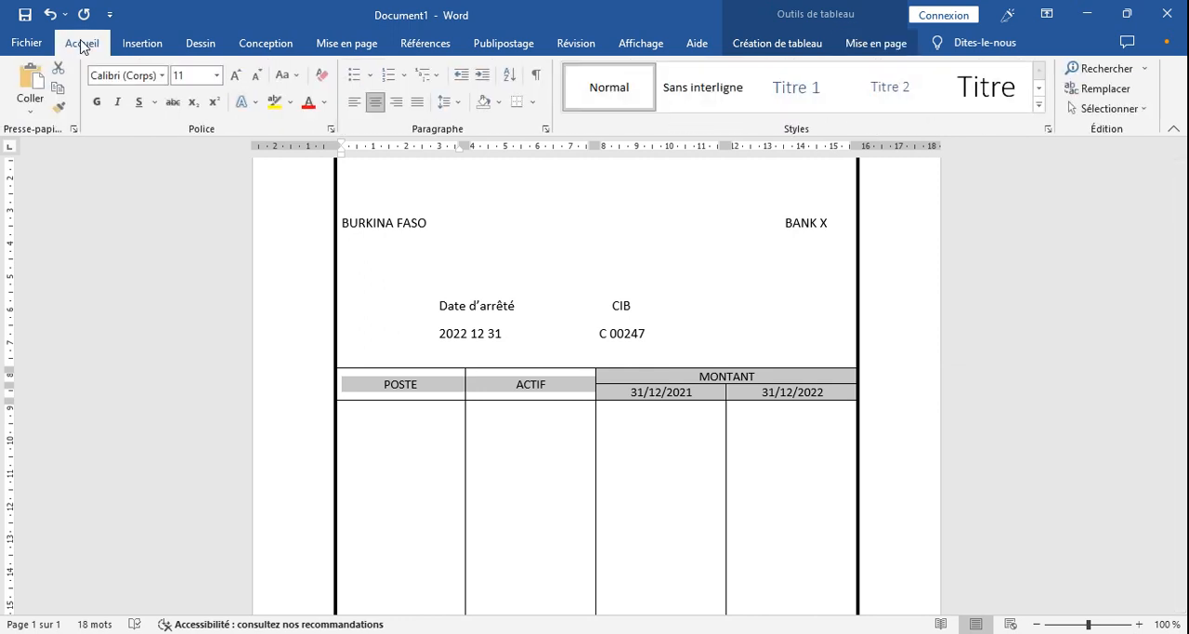
{"action": "left_click", "coordinate": [98, 103]}
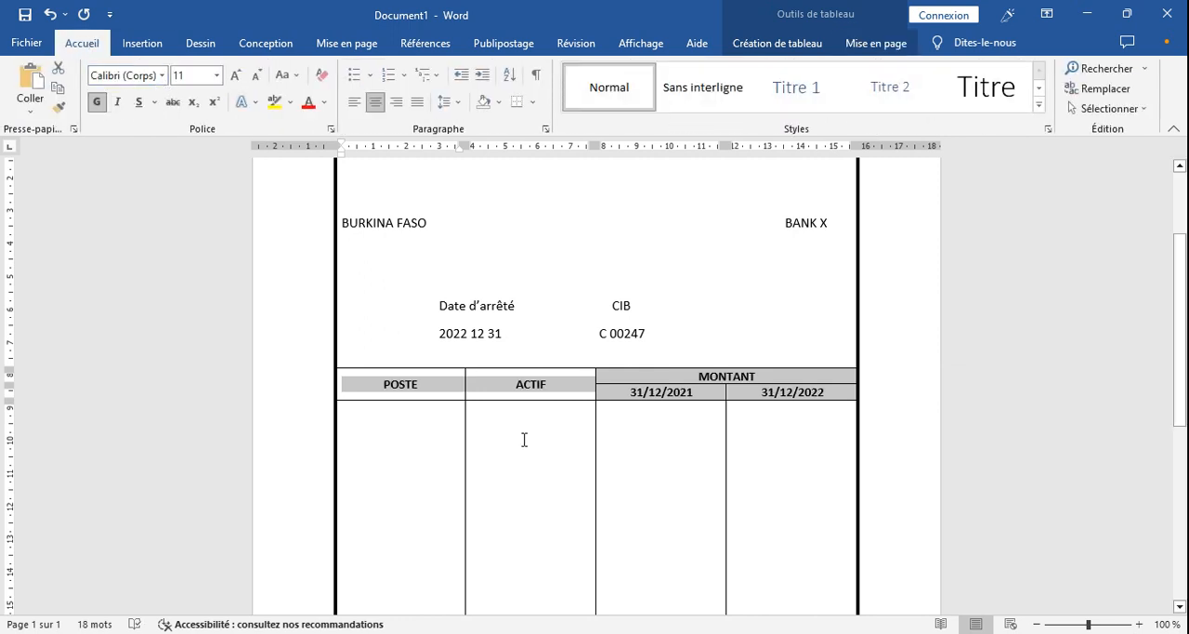
{"action": "left_click", "coordinate": [825, 472]}
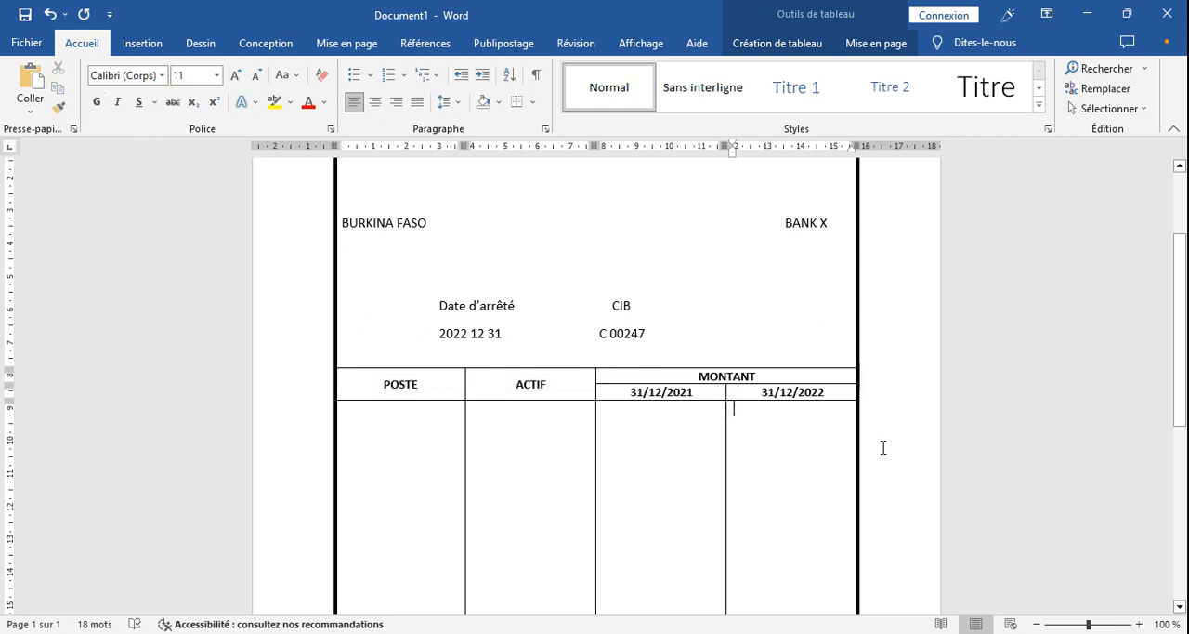
- Narrow the POSTE column until it just fits its heading, widening the ACTIF column by the same amount
{"action": "left_click_drag", "start_coordinate": [1184, 361], "coordinate": [1186, 494]}
{"action": "left_click", "coordinate": [490, 540]}
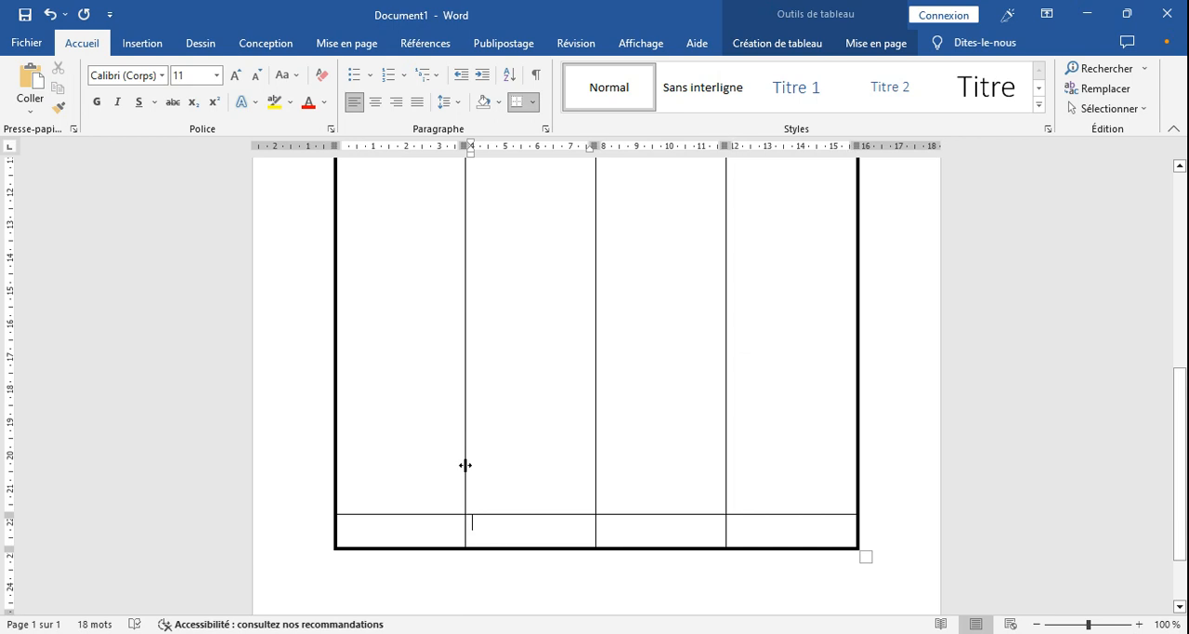
{"action": "left_click_drag", "start_coordinate": [464, 444], "coordinate": [392, 435]}
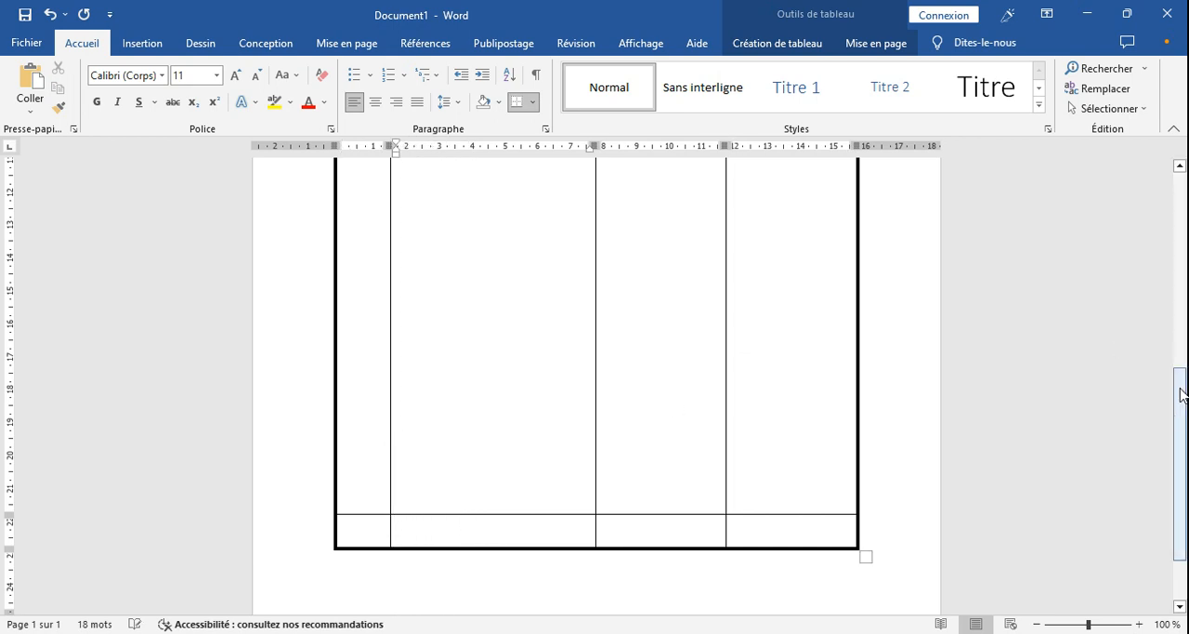
{"action": "scroll", "coordinate": [1187, 437], "scroll_direction": "up", "scroll_amount": 3}
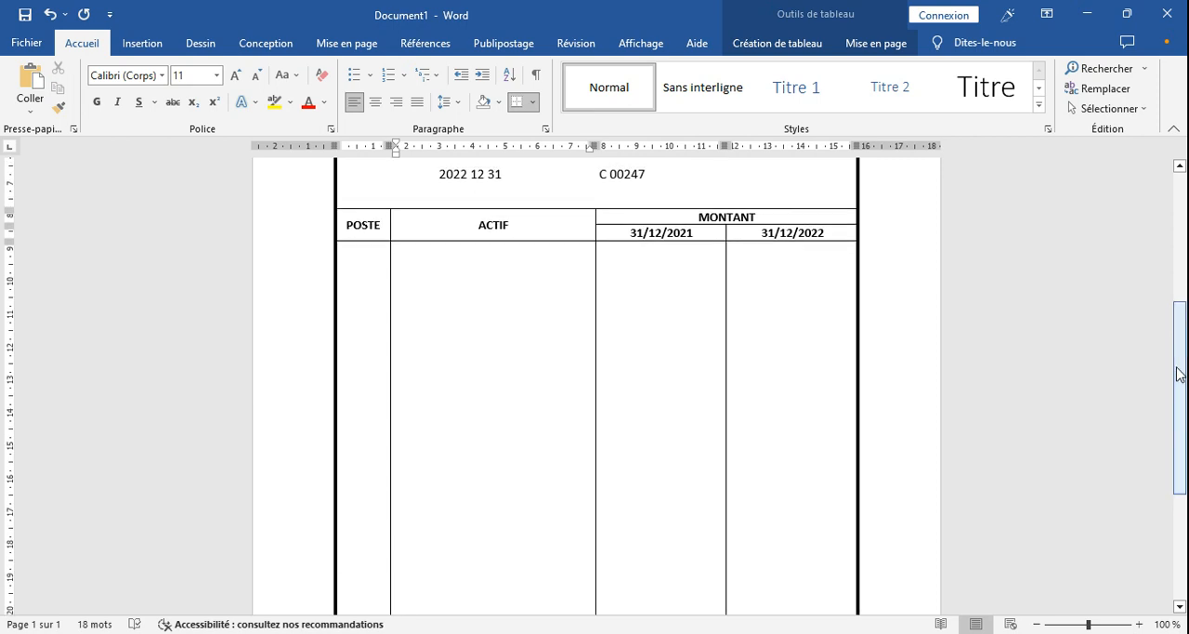
{"action": "left_click_drag", "start_coordinate": [389, 397], "coordinate": [383, 396]}
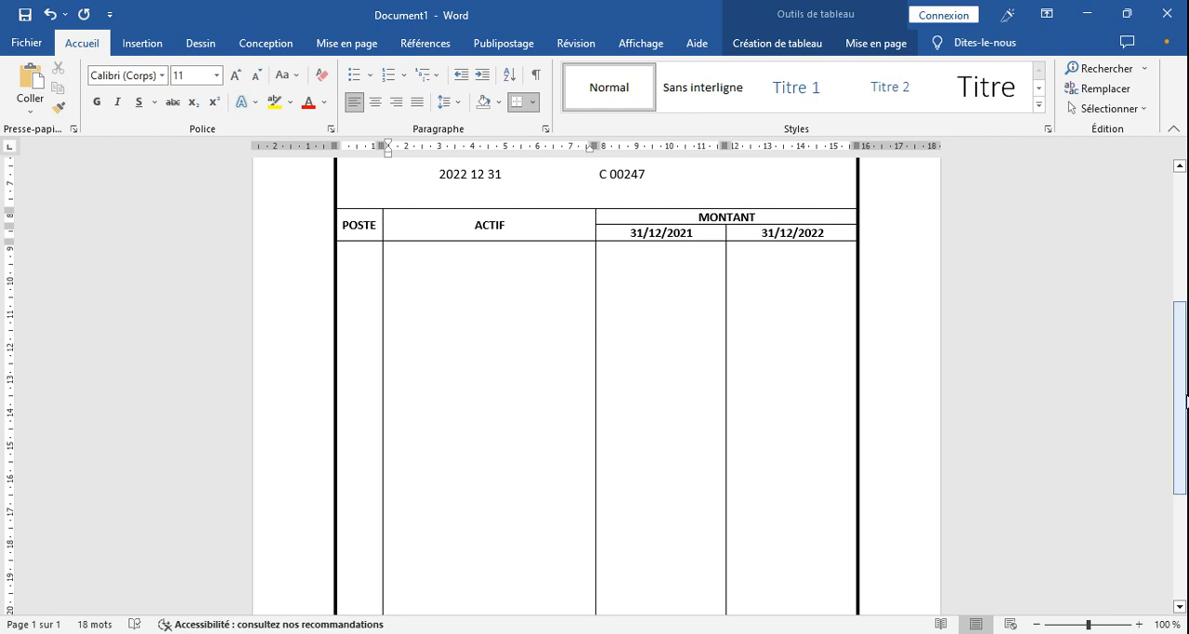
- Enter TOTAL ACTIF in the ACTIF column of the table's last row
{"action": "left_click_drag", "start_coordinate": [1184, 411], "coordinate": [1184, 515]}
{"action": "left_click", "coordinate": [510, 437]}
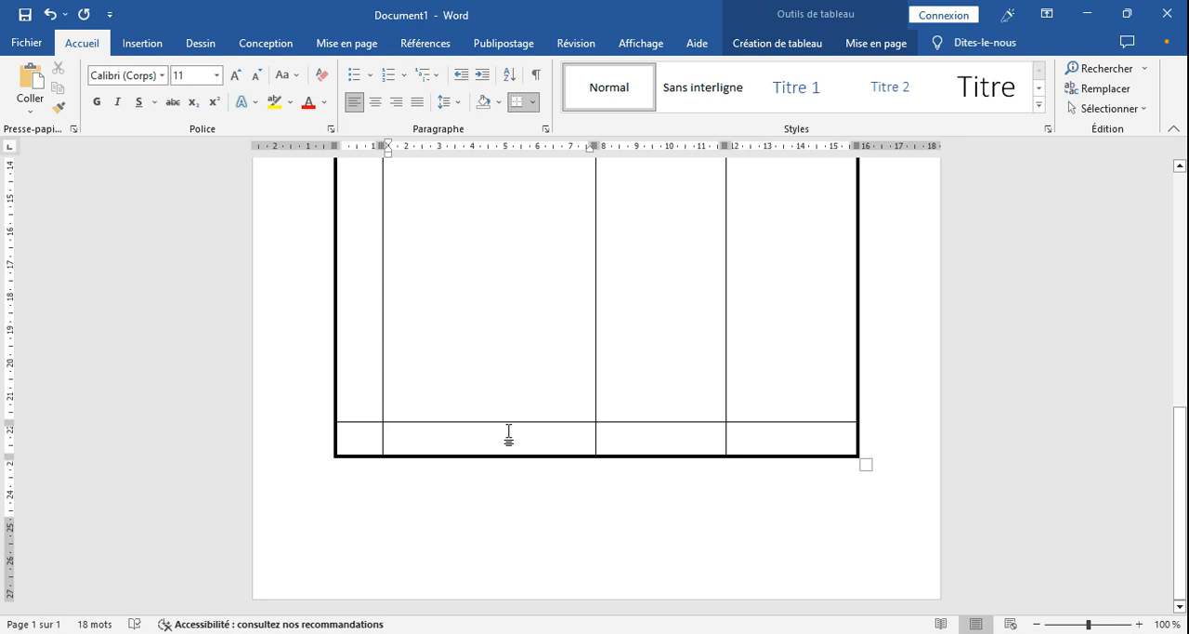
{"action": "type", "text": "TOTAL ACTIF"}
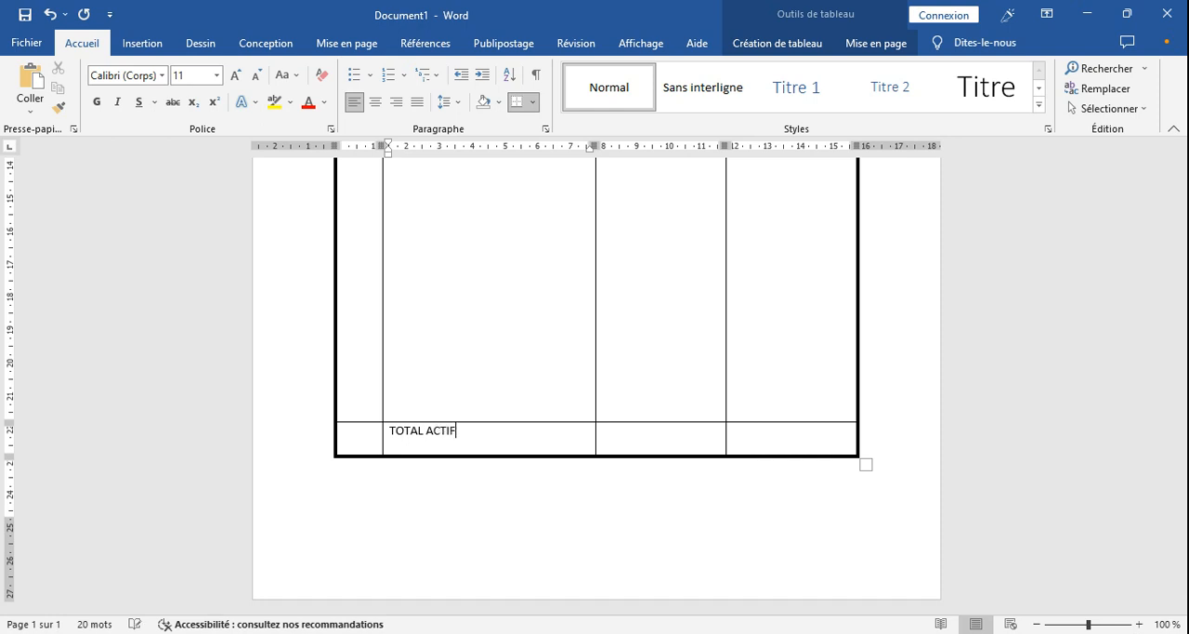
{"action": "key", "text": "Tab"}
- Centre the TOTAL ACTIF cell and the adjacent 31/12/2021 total cell horizontally and vertically
{"action": "left_click_drag", "start_coordinate": [459, 433], "coordinate": [593, 446]}
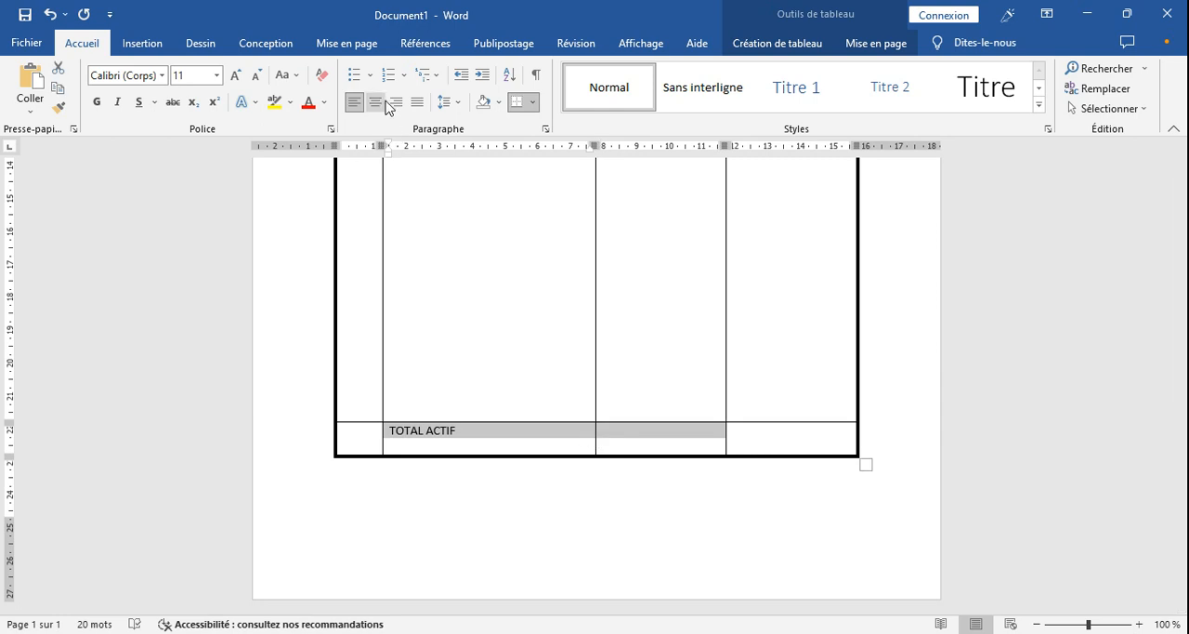
{"action": "left_click", "coordinate": [864, 44]}
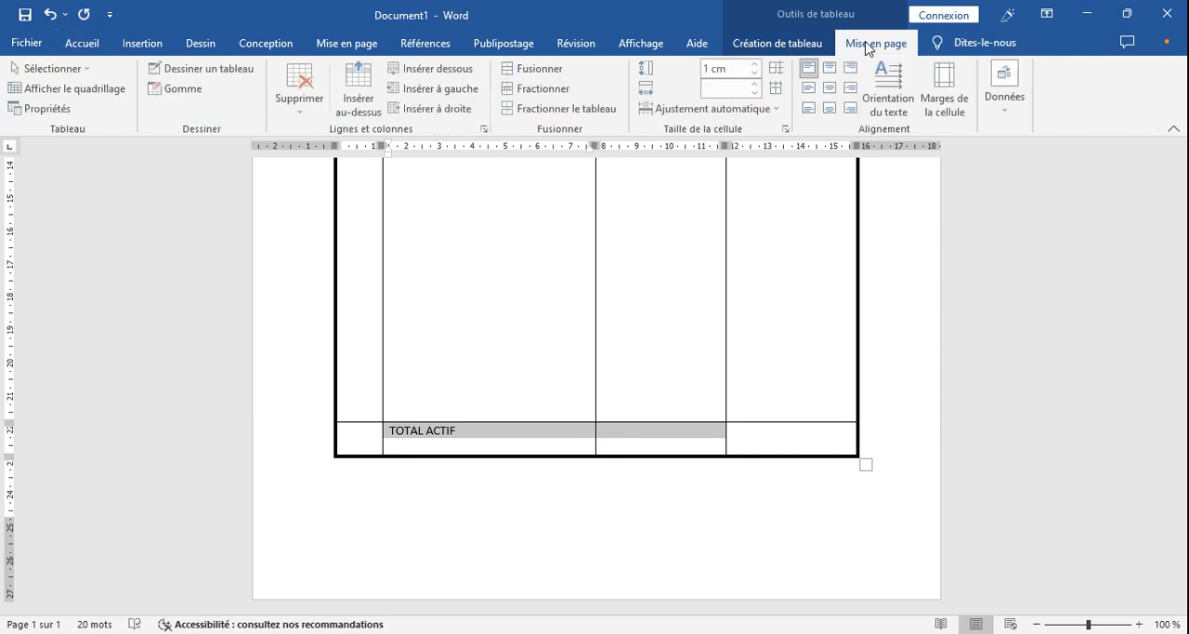
{"action": "left_click", "coordinate": [811, 88]}
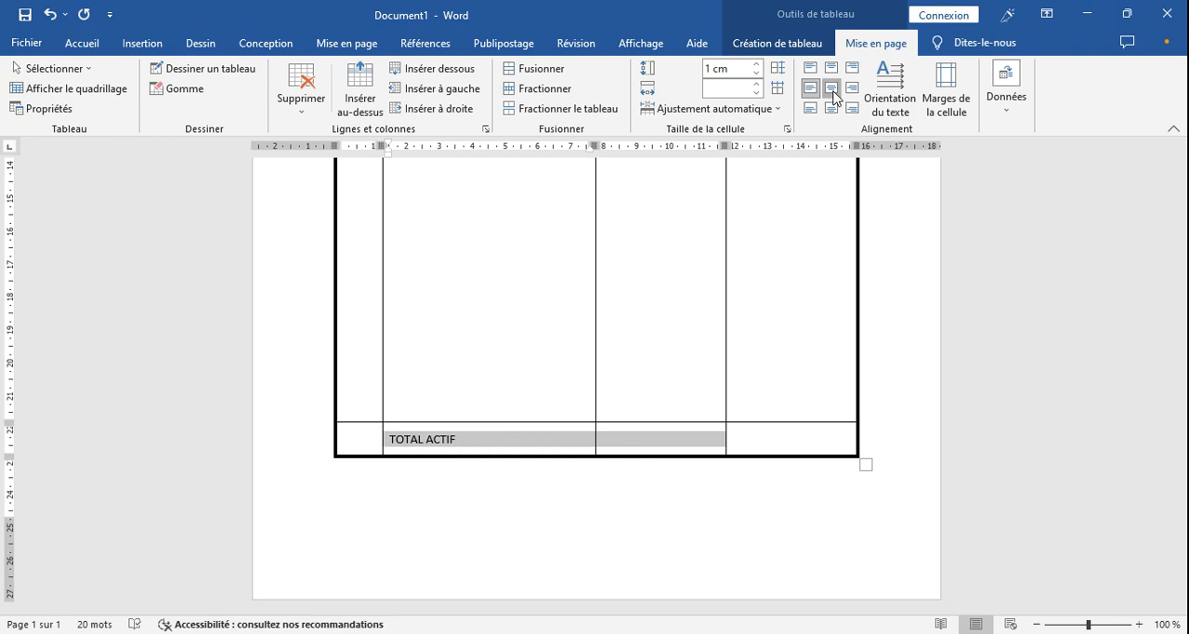
{"action": "left_click", "coordinate": [832, 87]}
{"action": "key", "text": "Up"}
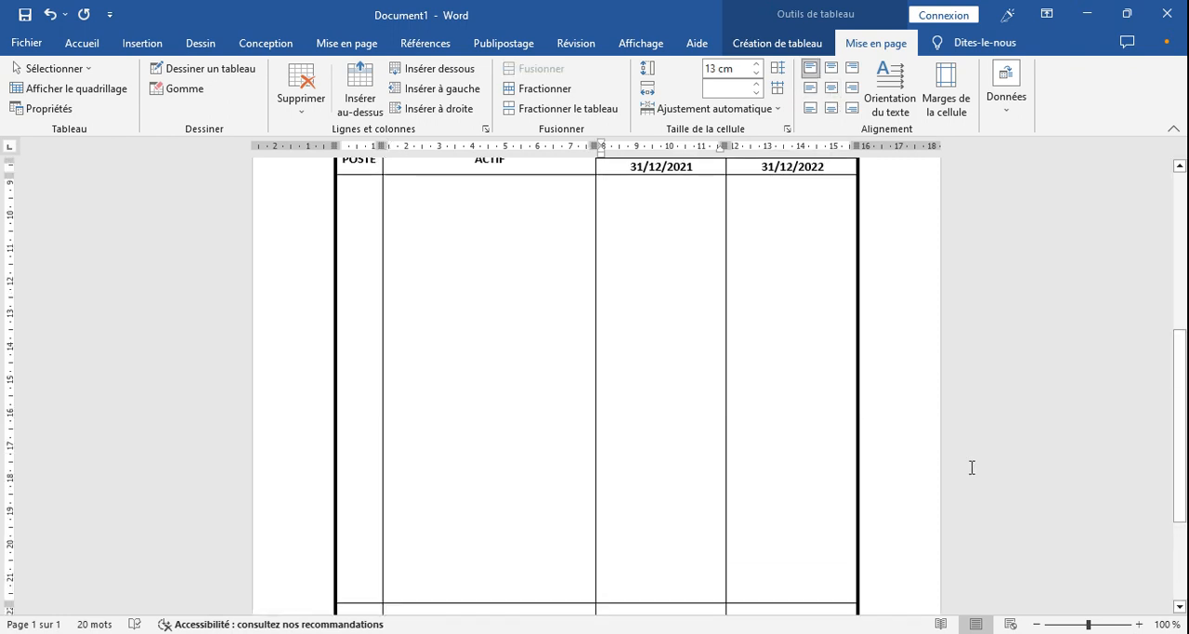
{"action": "left_click_drag", "start_coordinate": [1187, 391], "coordinate": [1168, 288]}
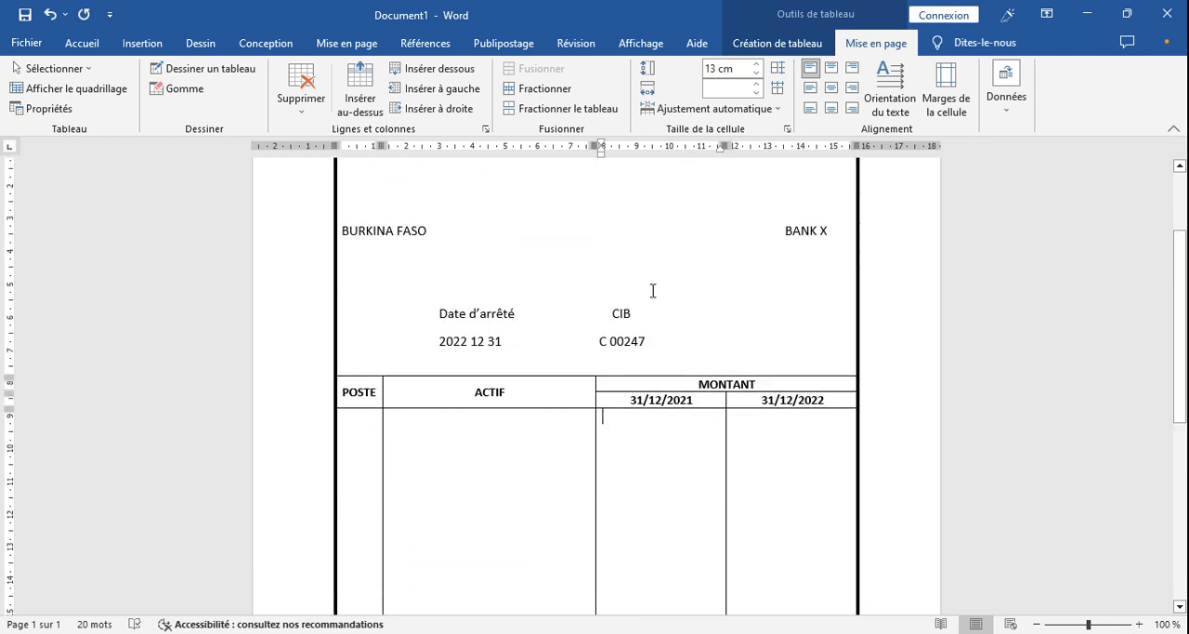